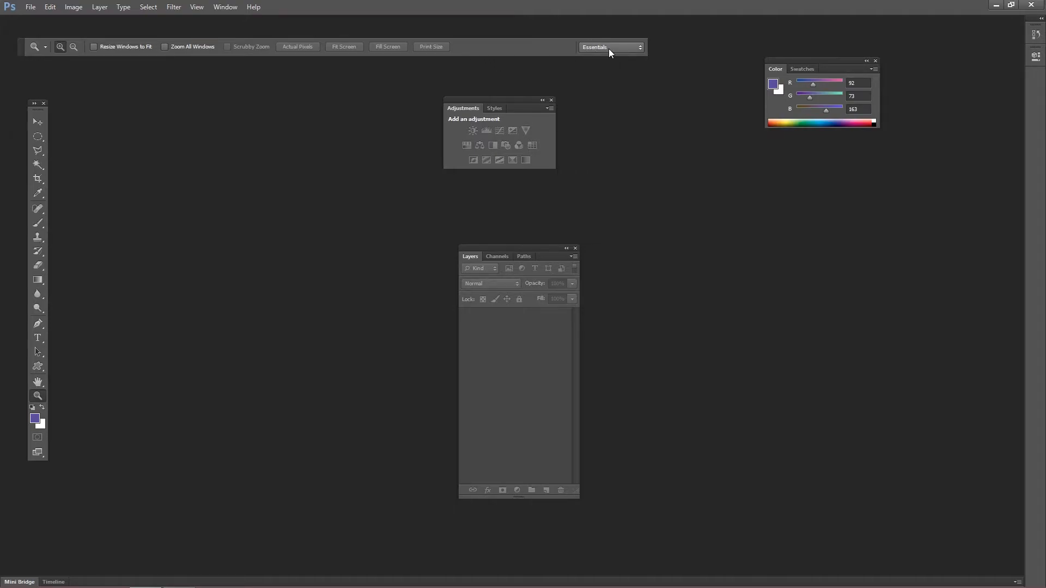
# - Reset the Essentials workspace to its default panel layout
pyautogui.click(610, 48)
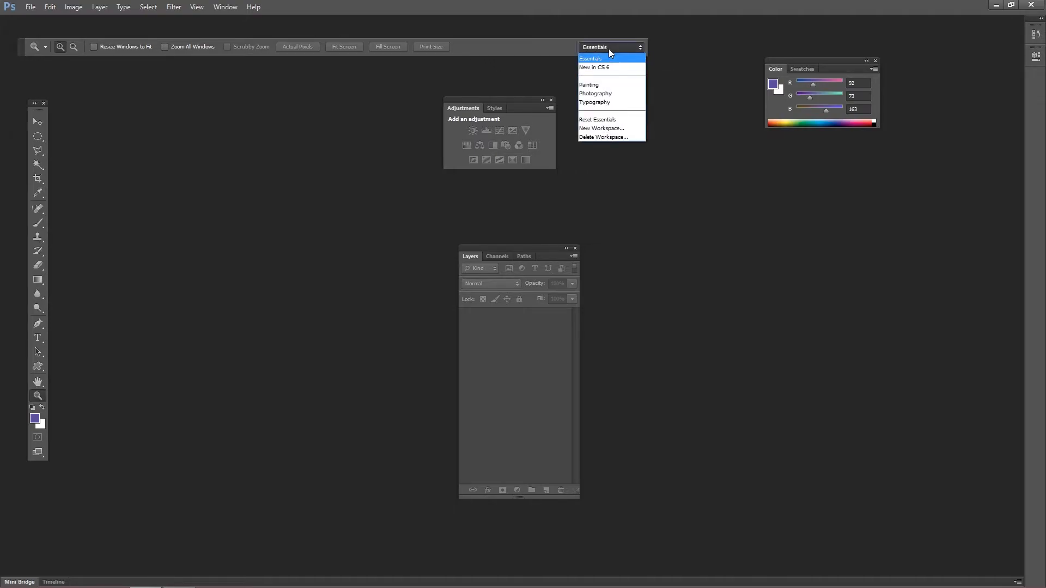
pyautogui.click(615, 120)
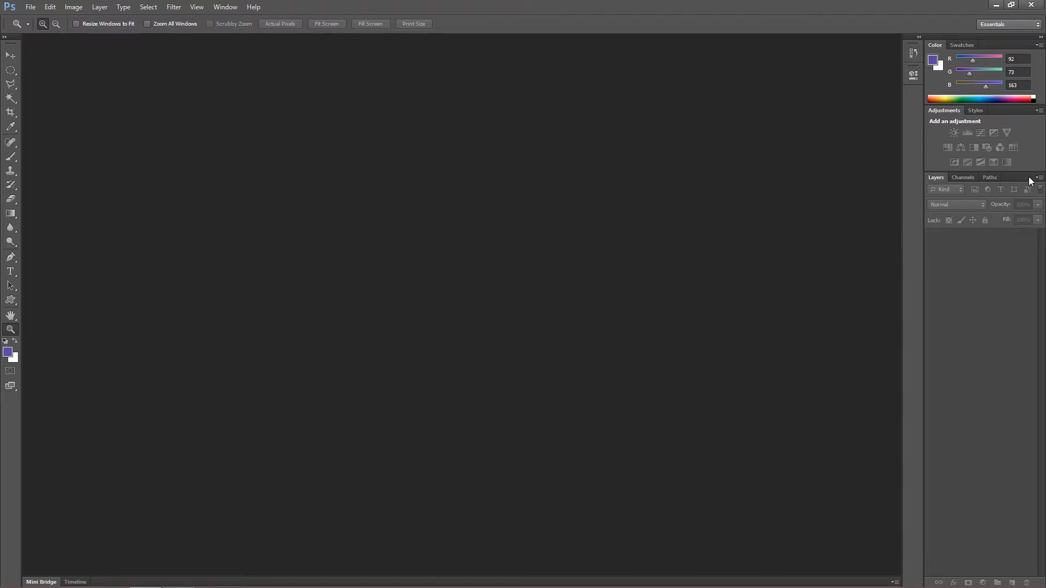
# - Undock the Layers, Adjustments and Color panels as floating windows, and restore the default Essentials layout
pyautogui.moveTo(1027, 178); pyautogui.dragTo(758, 182)
pyautogui.moveTo(1028, 110); pyautogui.dragTo(441, 127)
pyautogui.moveTo(999, 40); pyautogui.dragTo(478, 197)
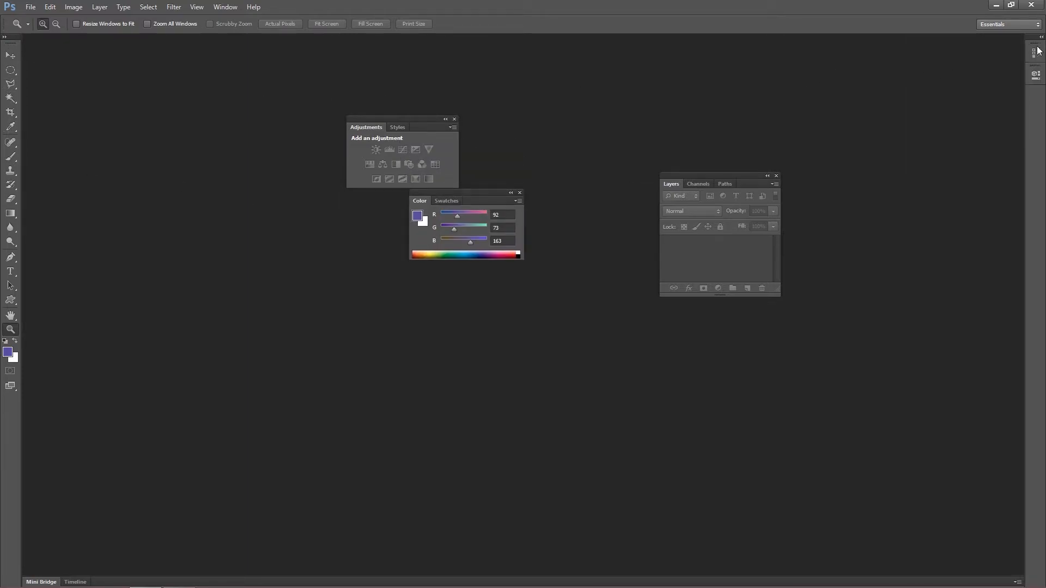
pyautogui.click(1023, 25)
pyautogui.click(995, 97)
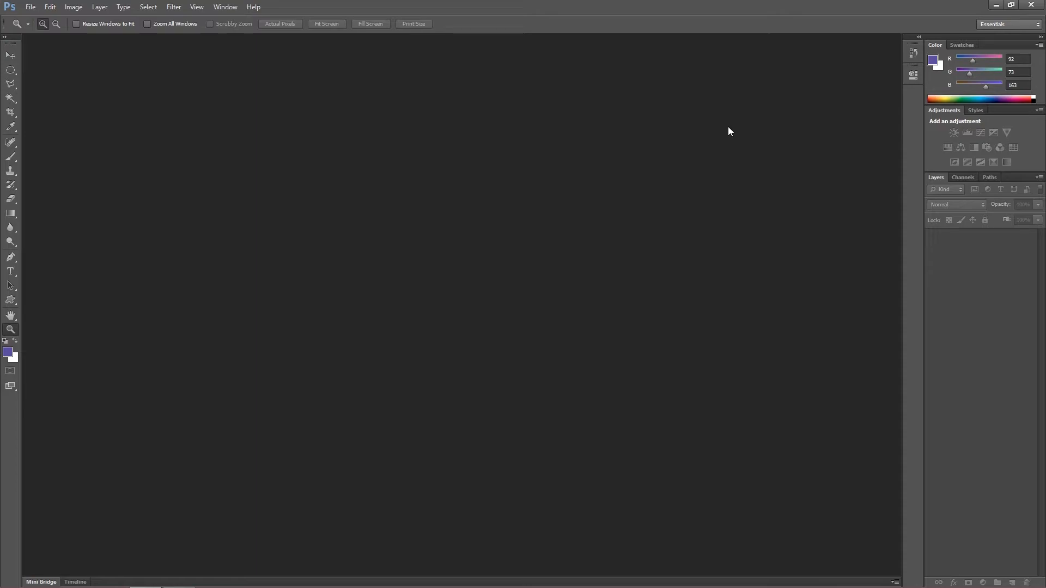
# - Start a new document and name it Sample
pyautogui.click(28, 7)
pyautogui.click(31, 20)
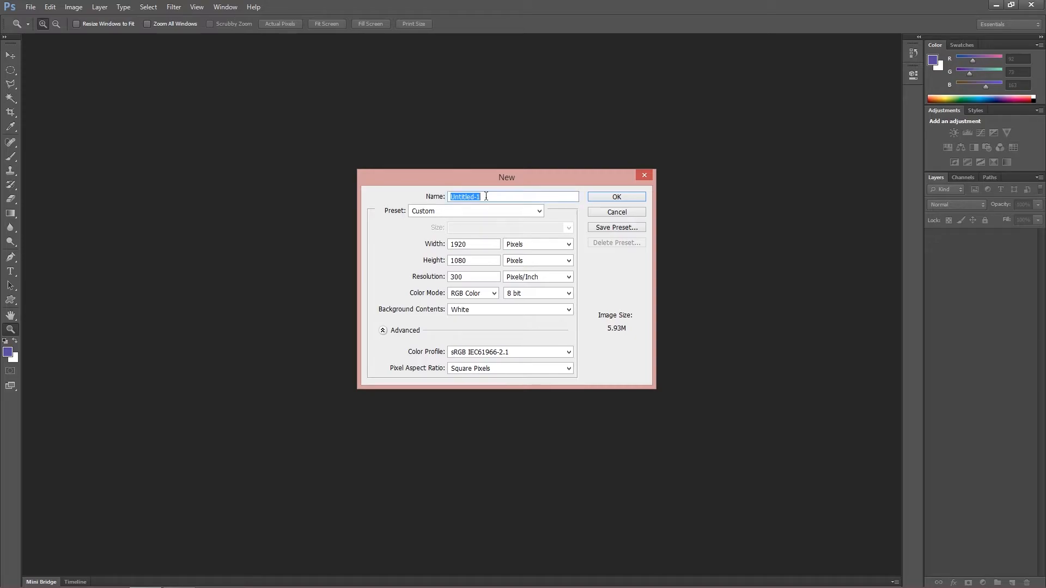
pyautogui.write('Sampl')
# - Try the International Paper preset with its A4 size, and return the new document's preset to Custom
pyautogui.click(422, 217)
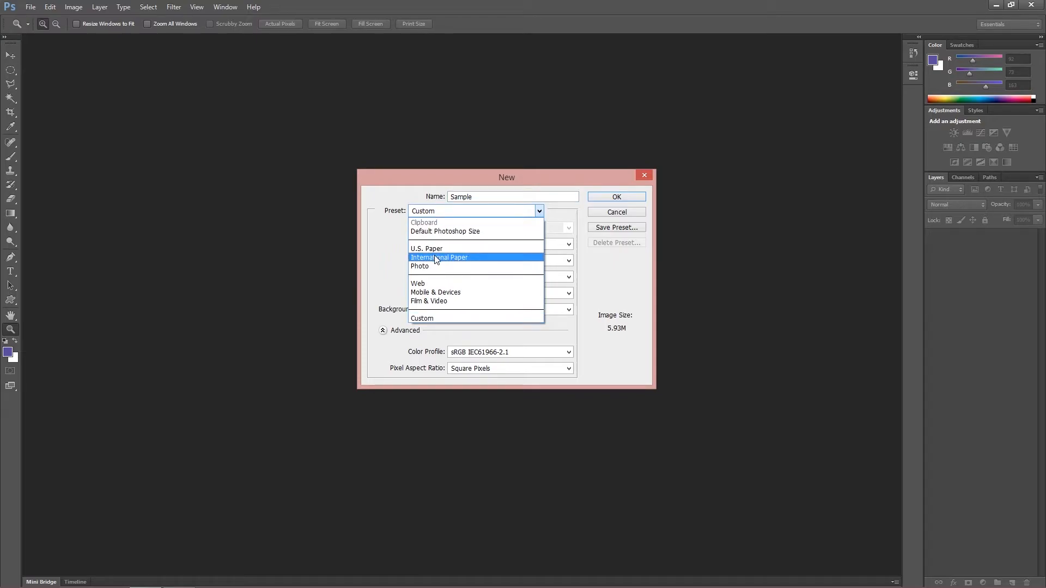
pyautogui.click(434, 258)
pyautogui.click(497, 227)
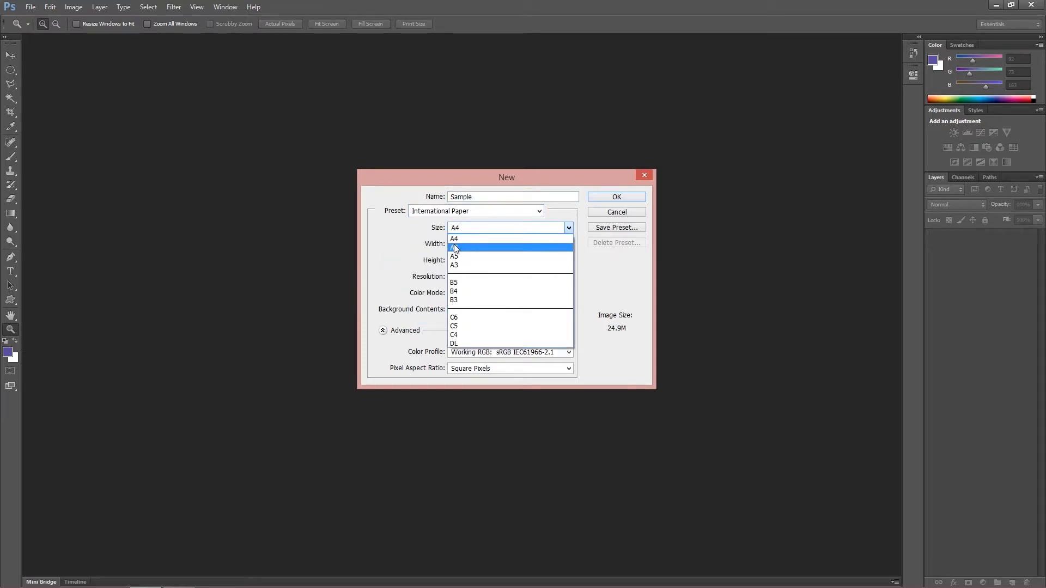
pyautogui.click(407, 247)
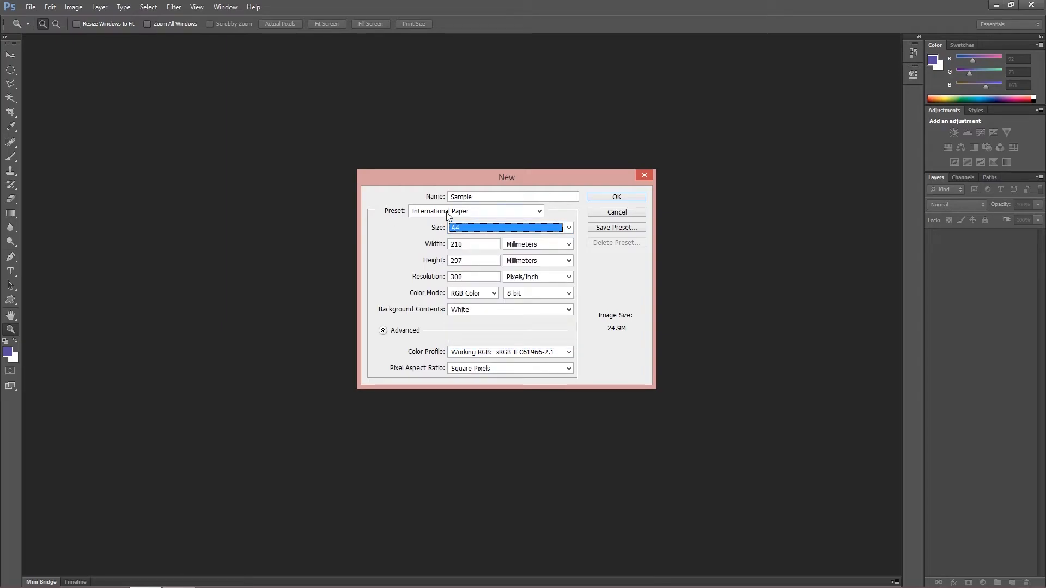
pyautogui.click(448, 216)
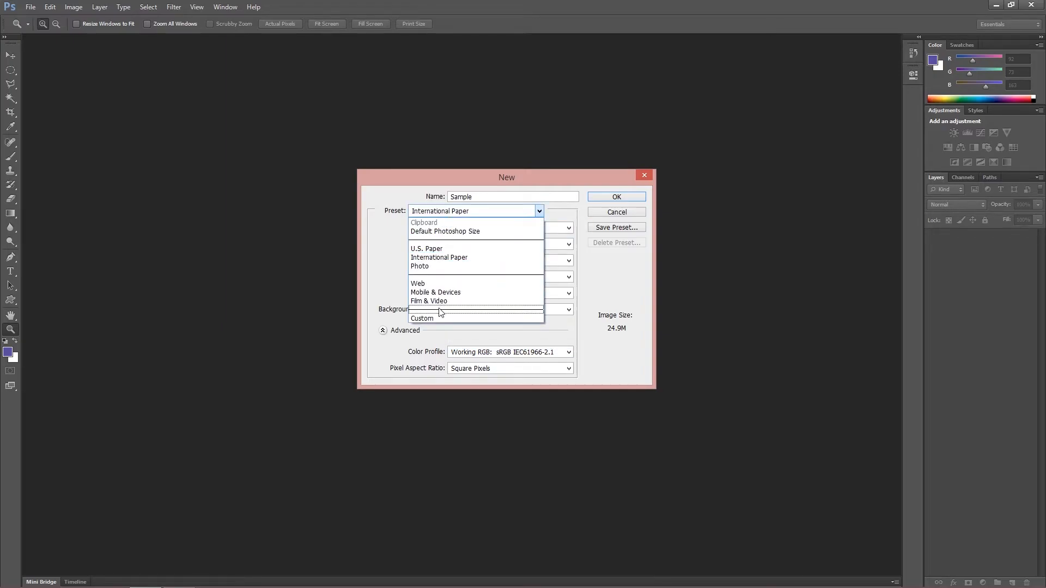
pyautogui.click(437, 318)
# - Set the new document to 1920 pixels wide and 1080 pixels high, keep the RGB Color mode, and create it
pyautogui.click(523, 250)
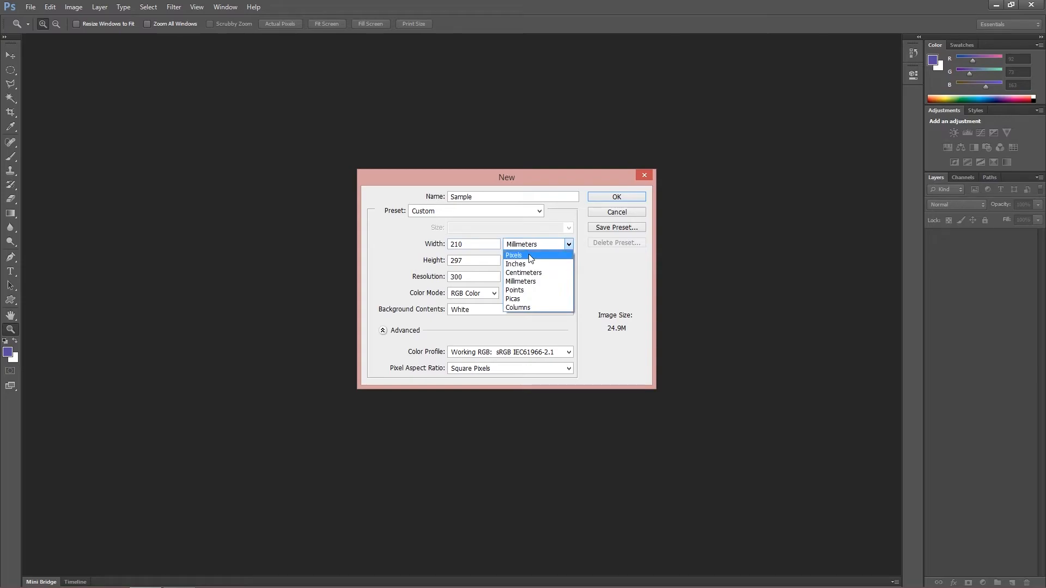
pyautogui.click(531, 257)
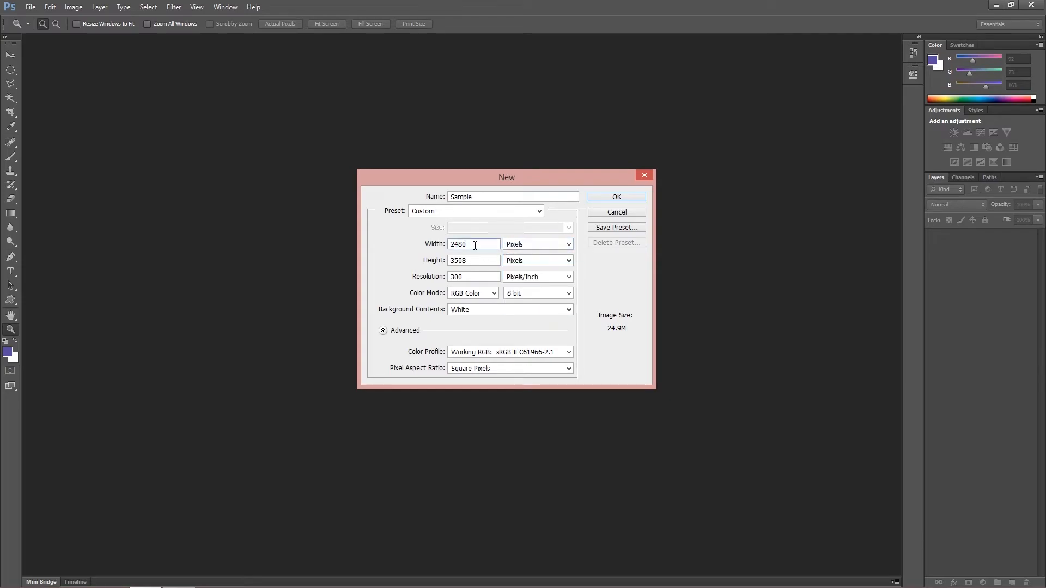
pyautogui.write('1920')
pyautogui.press('Tab')
pyautogui.write('1080')
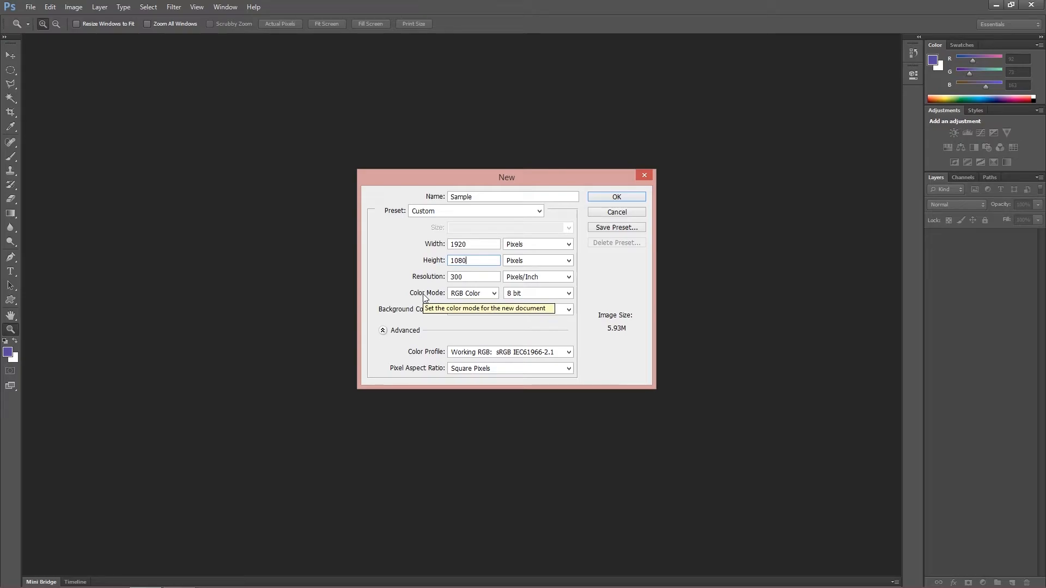
pyautogui.click(473, 295)
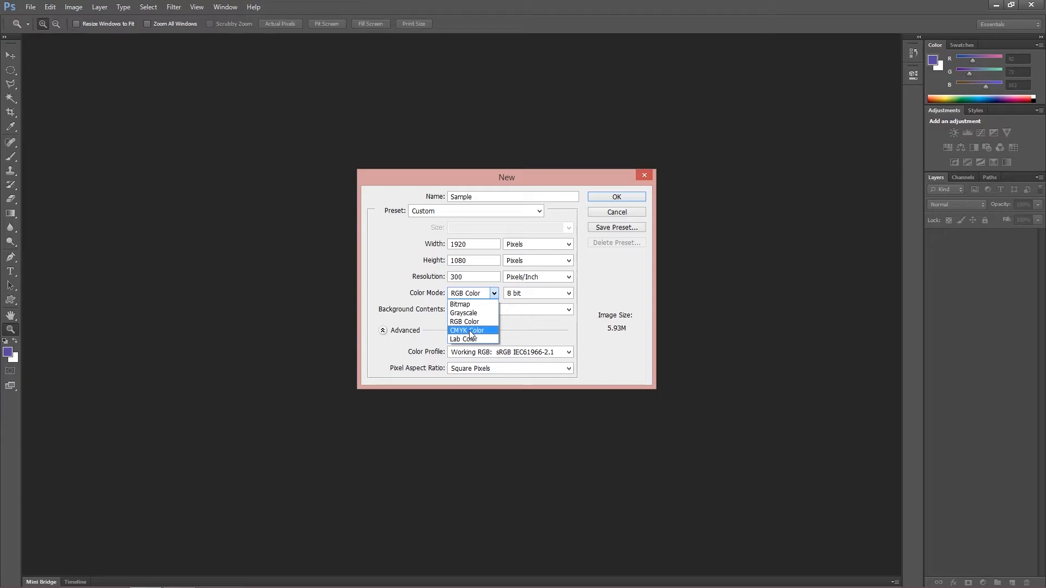
pyautogui.click(429, 302)
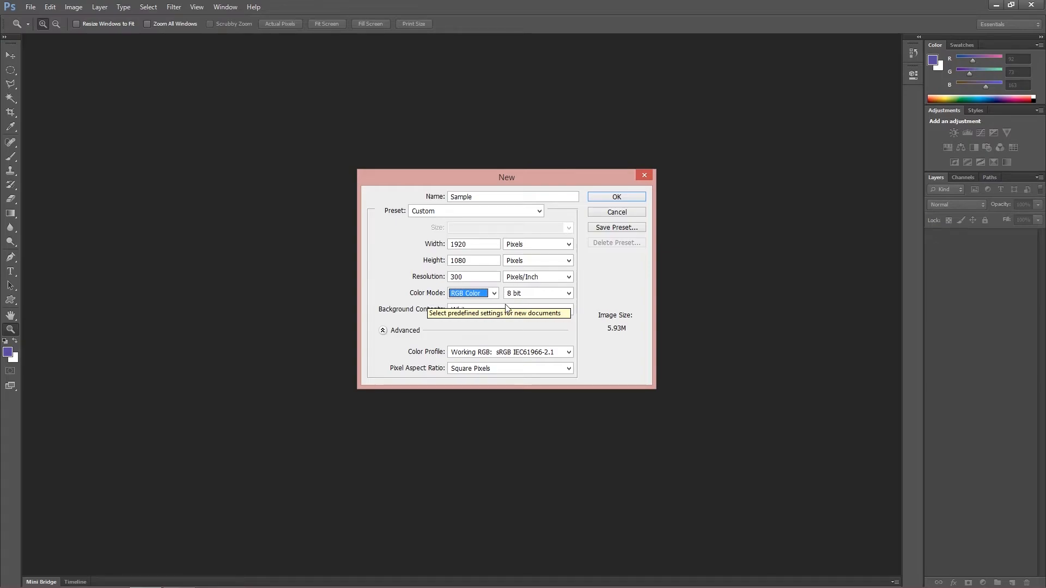
pyautogui.click(610, 199)
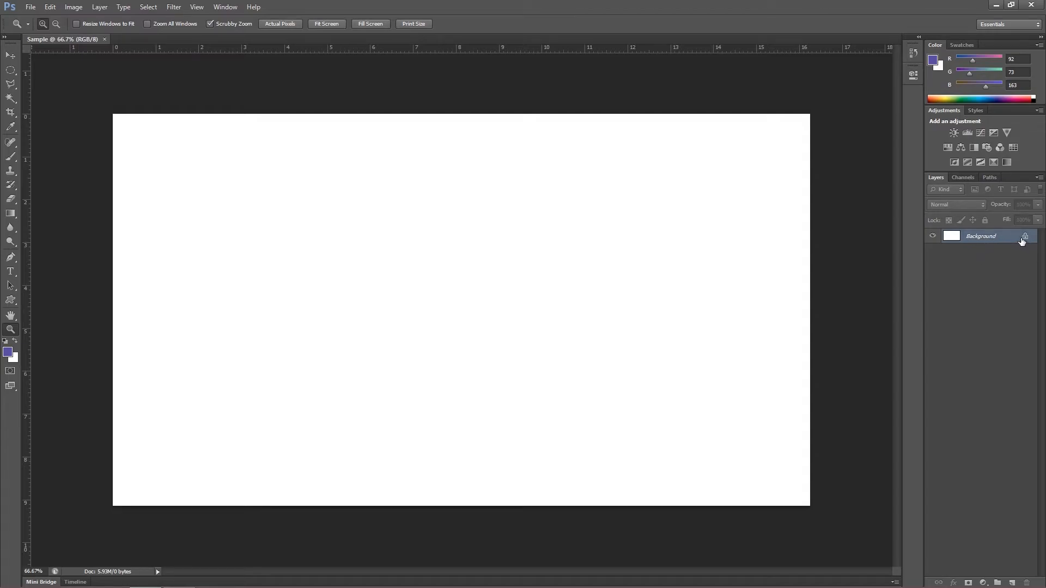
# - Convert the locked background into a layer named test, and undo the conversion
pyautogui.doubleClick(985, 243)
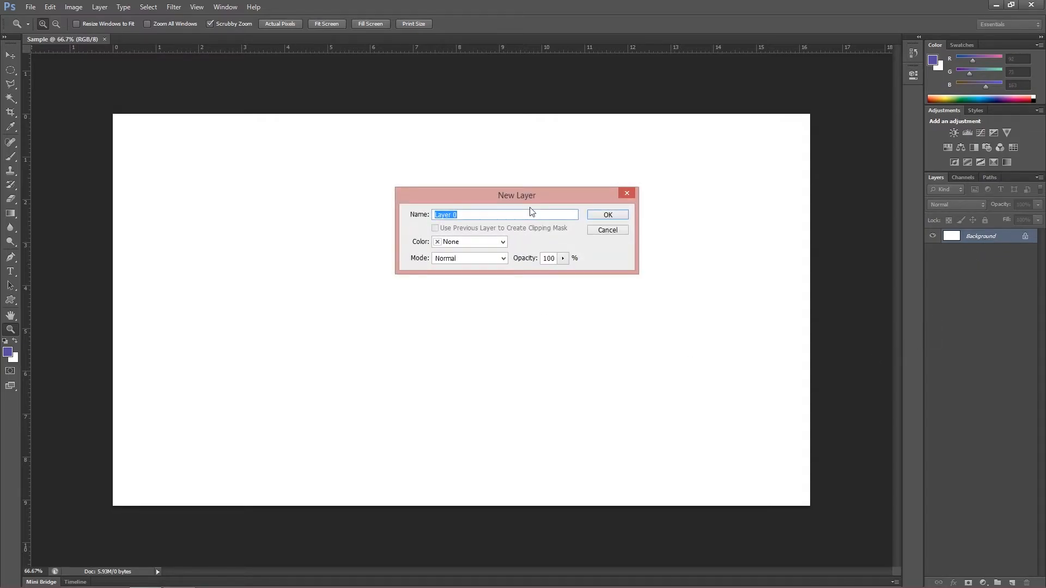
pyautogui.write('test')
pyautogui.click(608, 215)
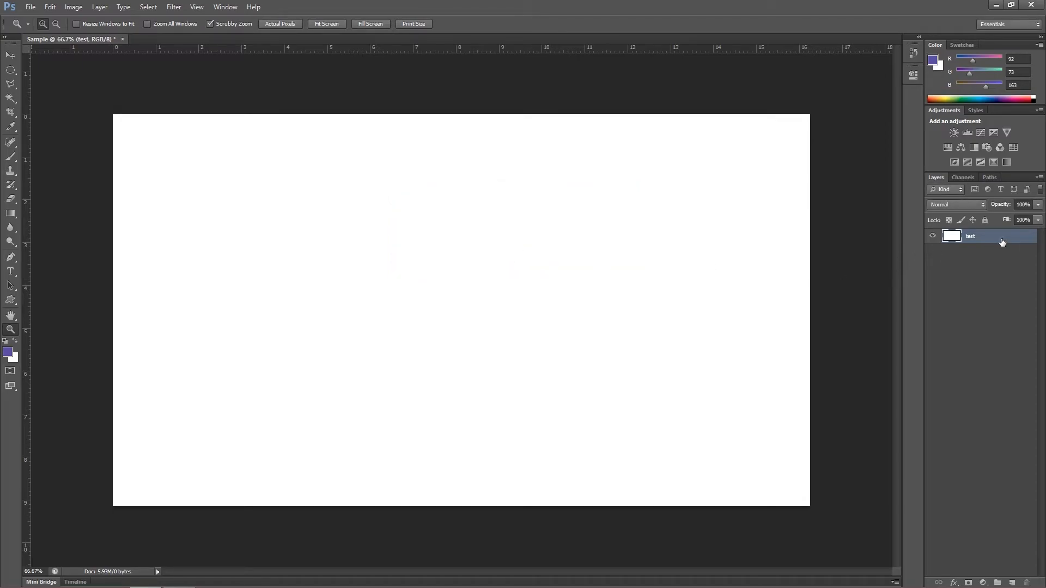
pyautogui.hotkey('ctrl', 'z')
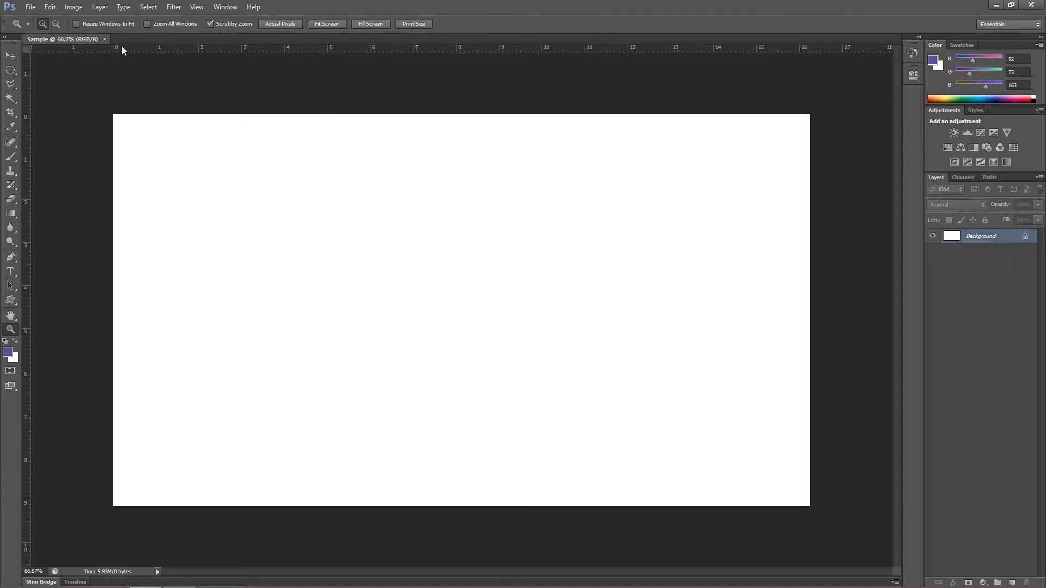
# - Convert the locked background into a regular layer, keeping the default name
pyautogui.click(103, 11)
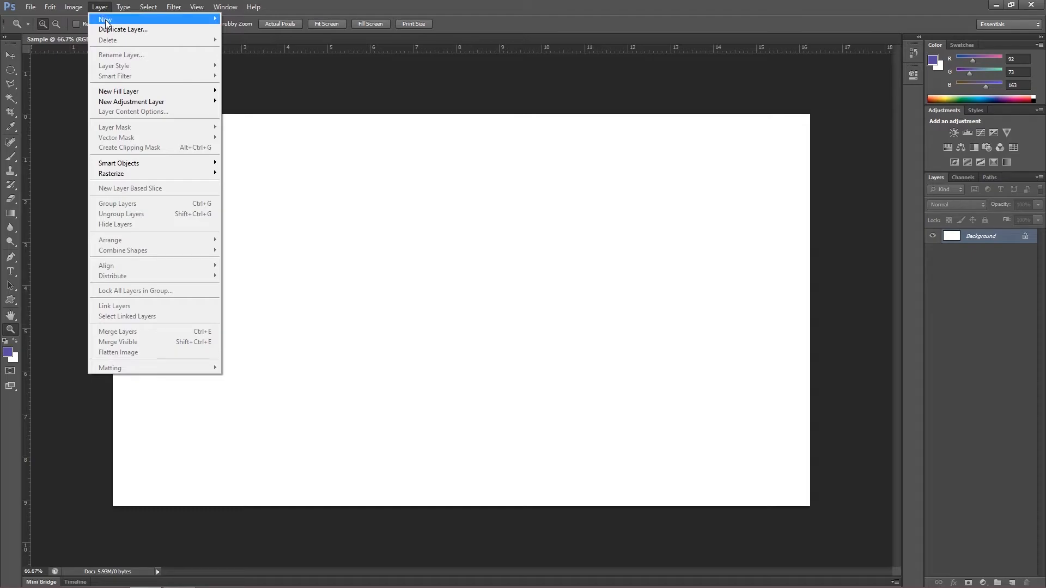
pyautogui.moveTo(155, 19)
pyautogui.click(254, 29)
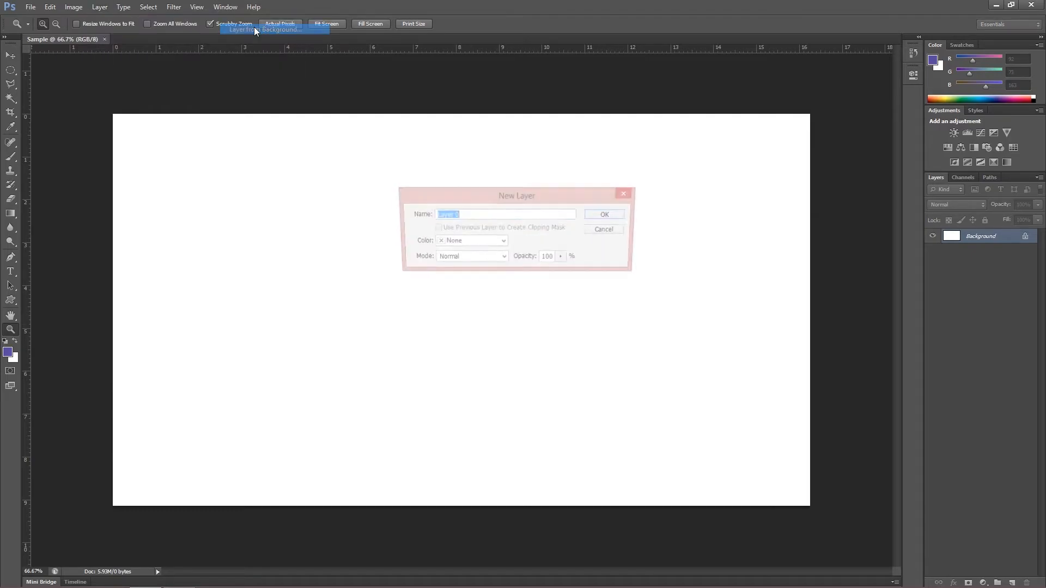
pyautogui.click(603, 216)
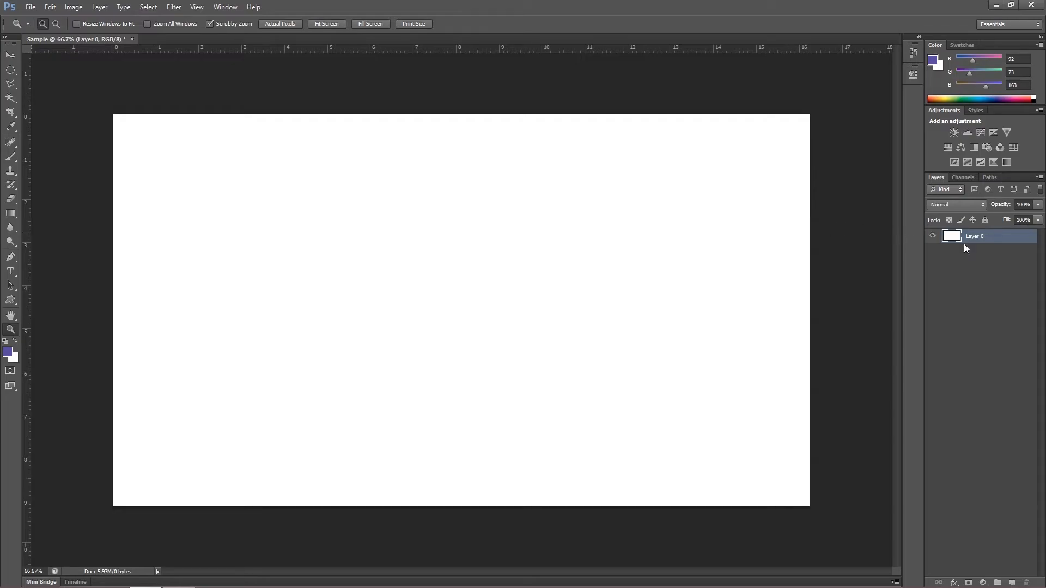
# - Open the image vlcsnap-error335.png from the Pictures folder of this PC
pyautogui.click(30, 5)
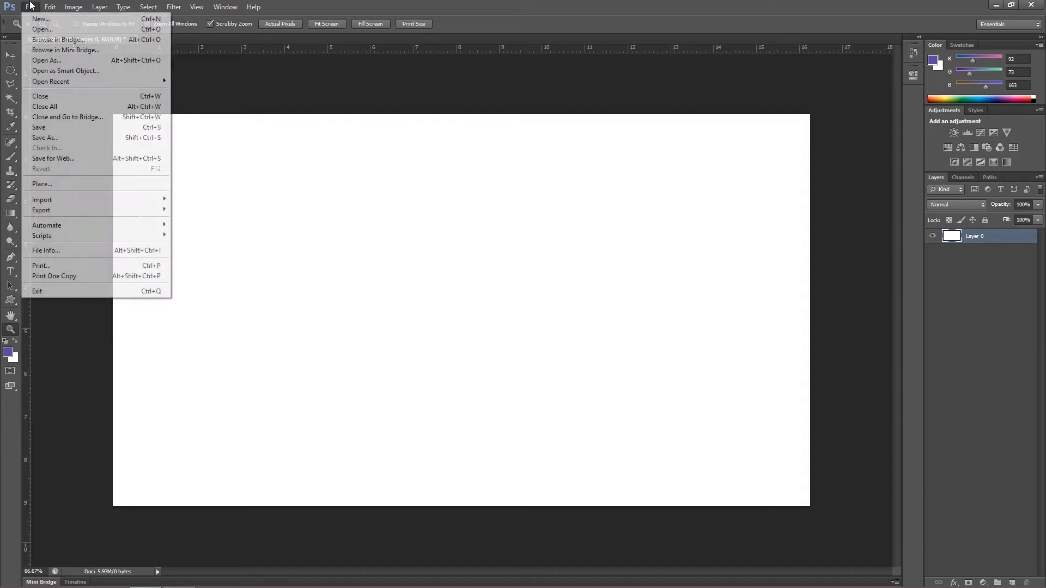
pyautogui.click(40, 30)
pyautogui.click(403, 224)
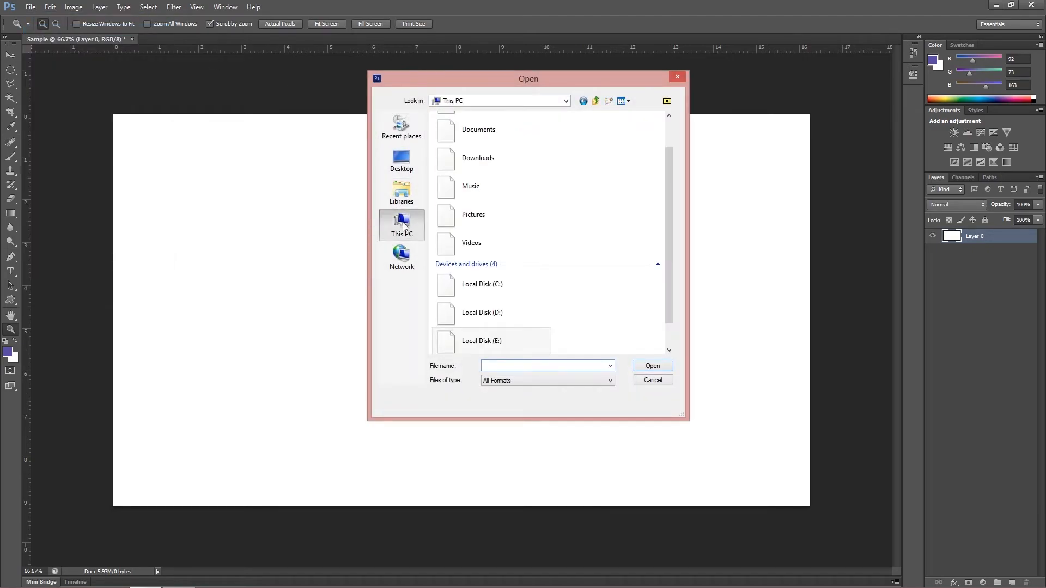
pyautogui.doubleClick(493, 213)
pyautogui.doubleClick(465, 176)
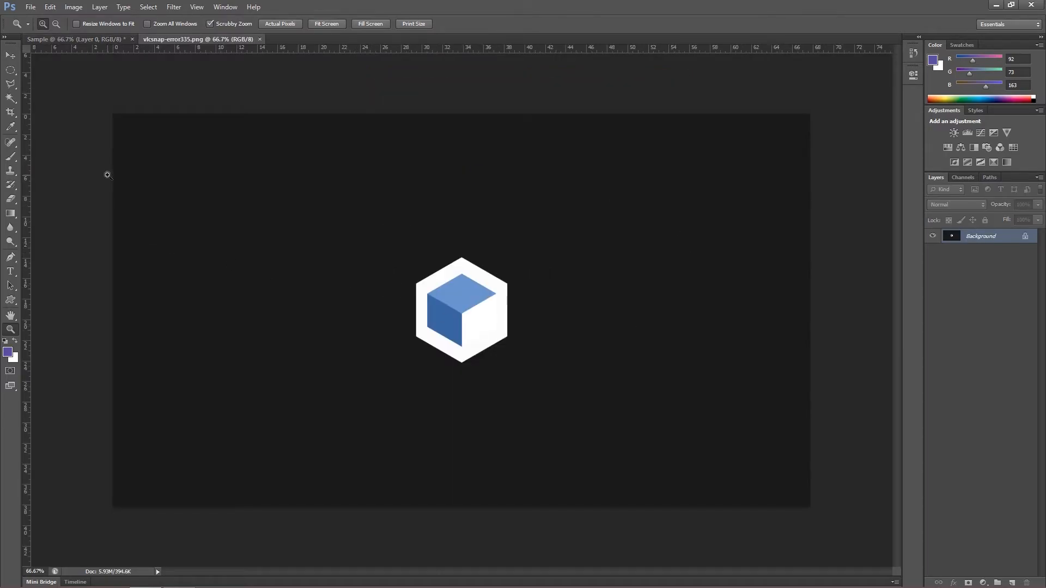
# - Switch between the Sample document and the opened image, and close vlcsnap-error335.png
pyautogui.click(86, 43)
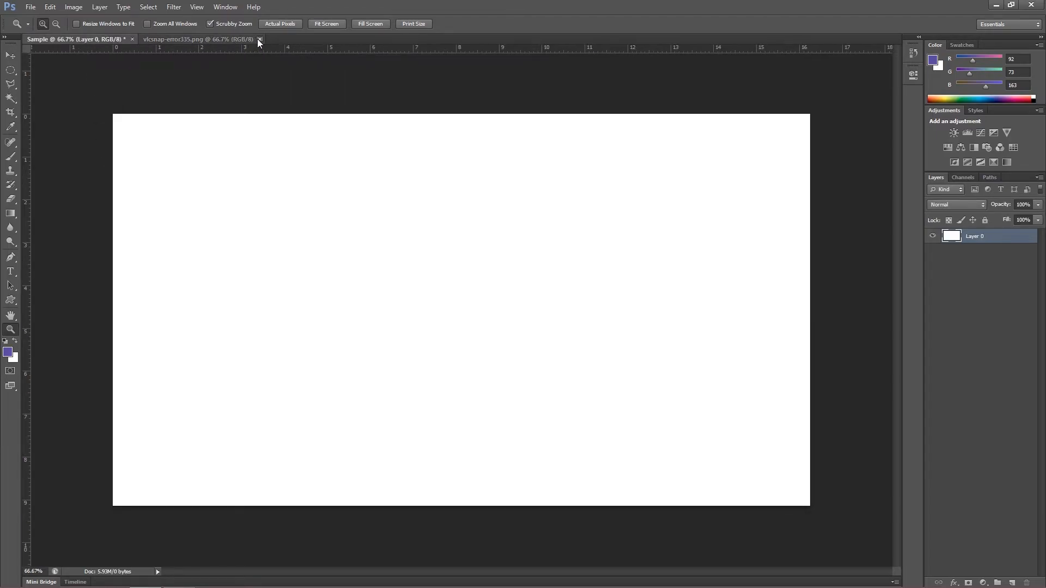
pyautogui.click(197, 39)
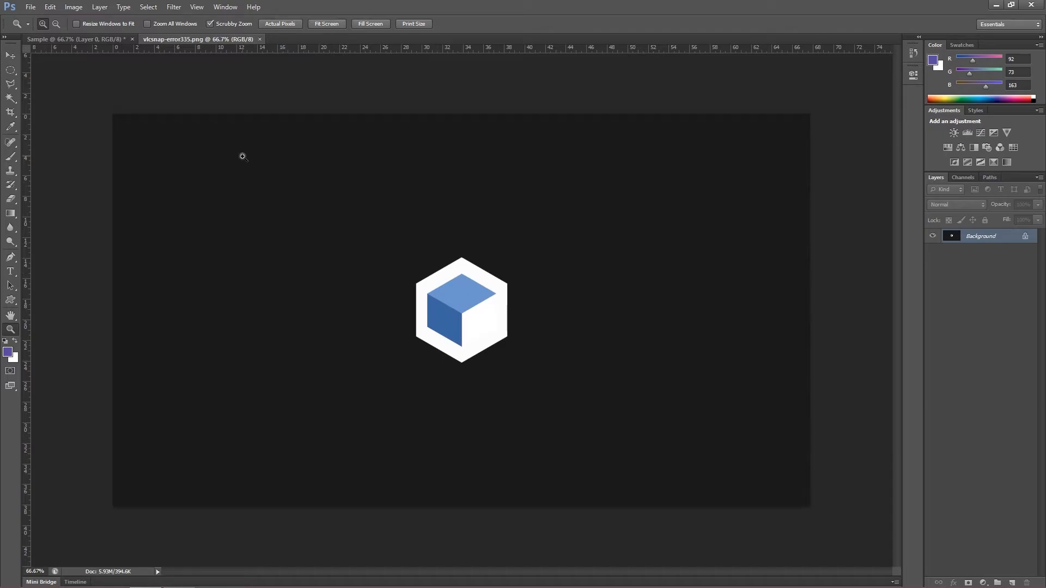
pyautogui.click(260, 40)
# - Shift the white layer down and to the right with the Move tool several times, undoing each move
pyautogui.click(10, 55)
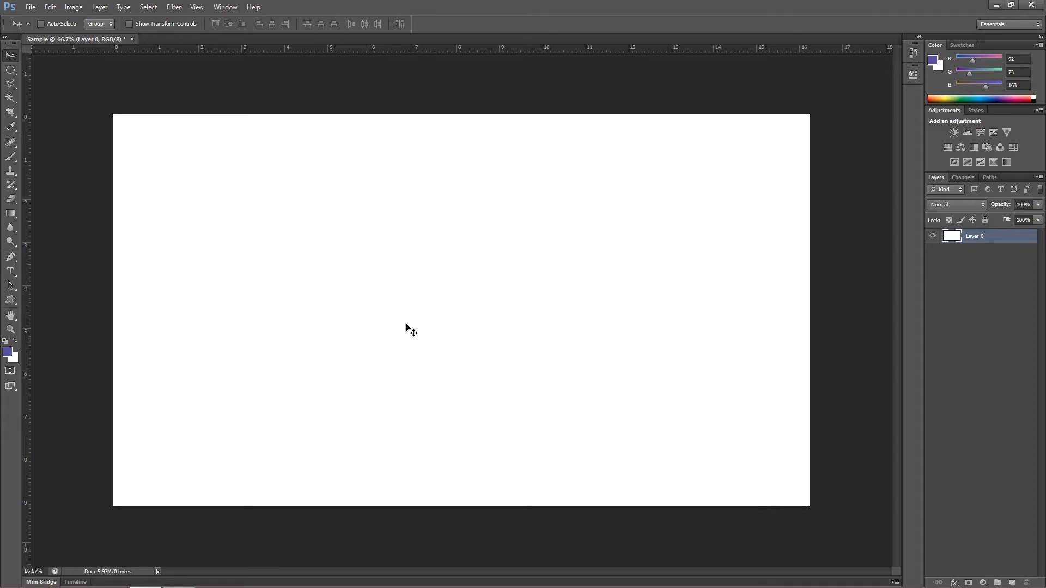
pyautogui.moveTo(357, 296); pyautogui.dragTo(385, 313)
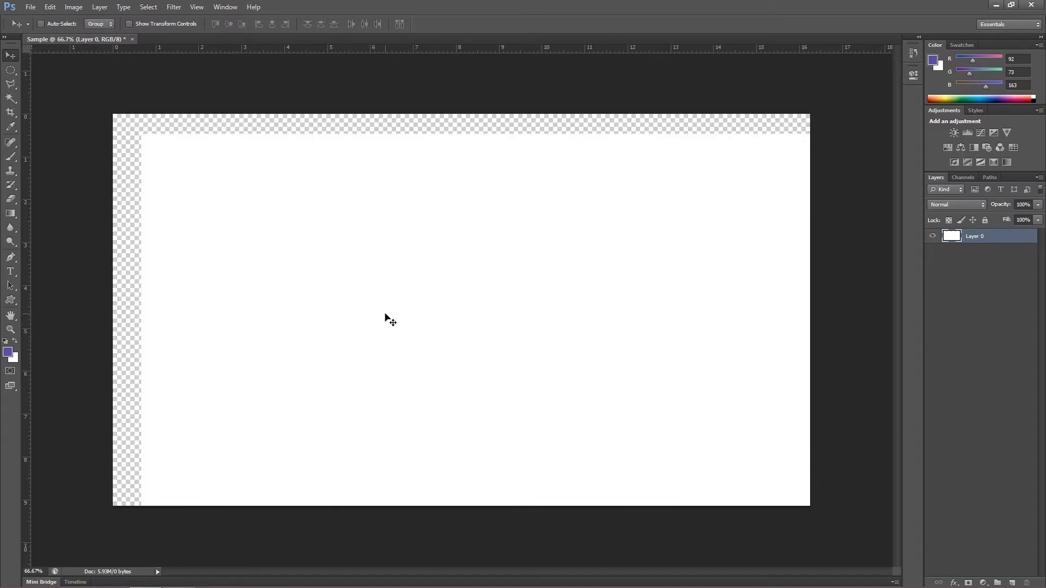
pyautogui.hotkey('ctrl', 'z')
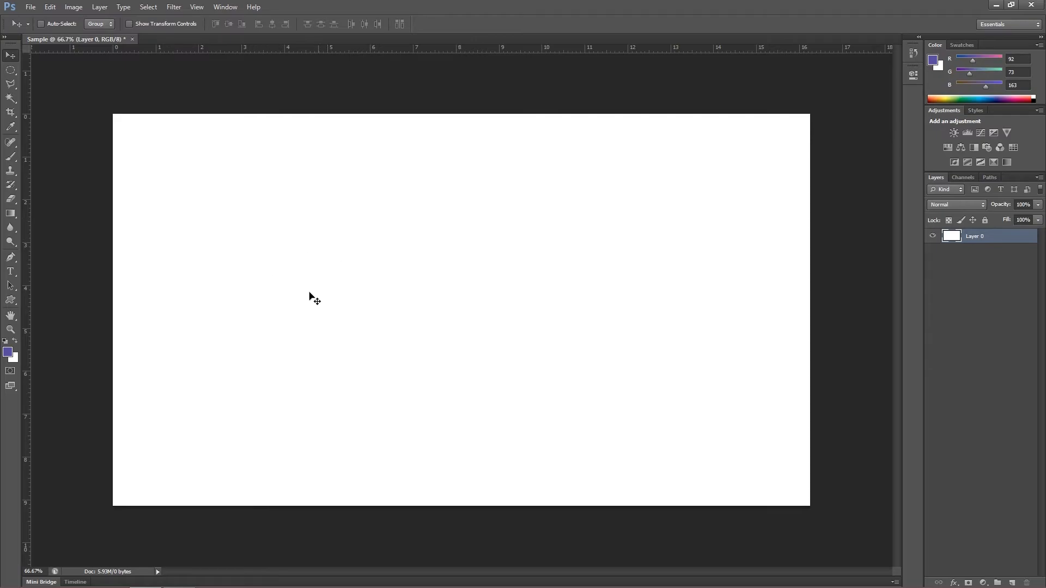
pyautogui.moveTo(279, 283); pyautogui.dragTo(447, 343)
pyautogui.hotkey('ctrl', 'z')
pyautogui.moveTo(183, 163); pyautogui.dragTo(267, 268)
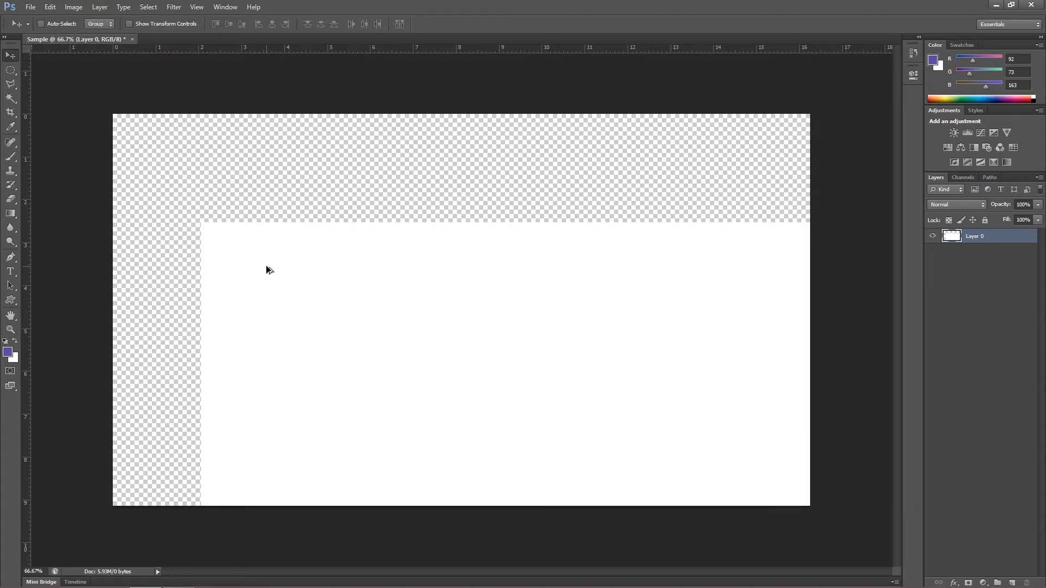
pyautogui.hotkey('ctrl', 'z')
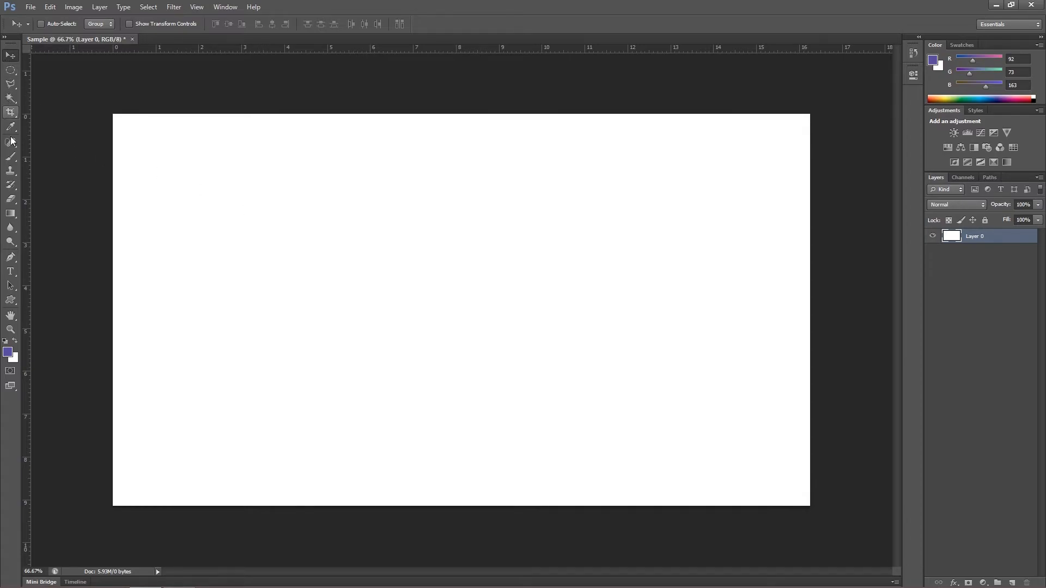
# - Activate the Brush tool and set its size to 57 px
pyautogui.click(11, 158)
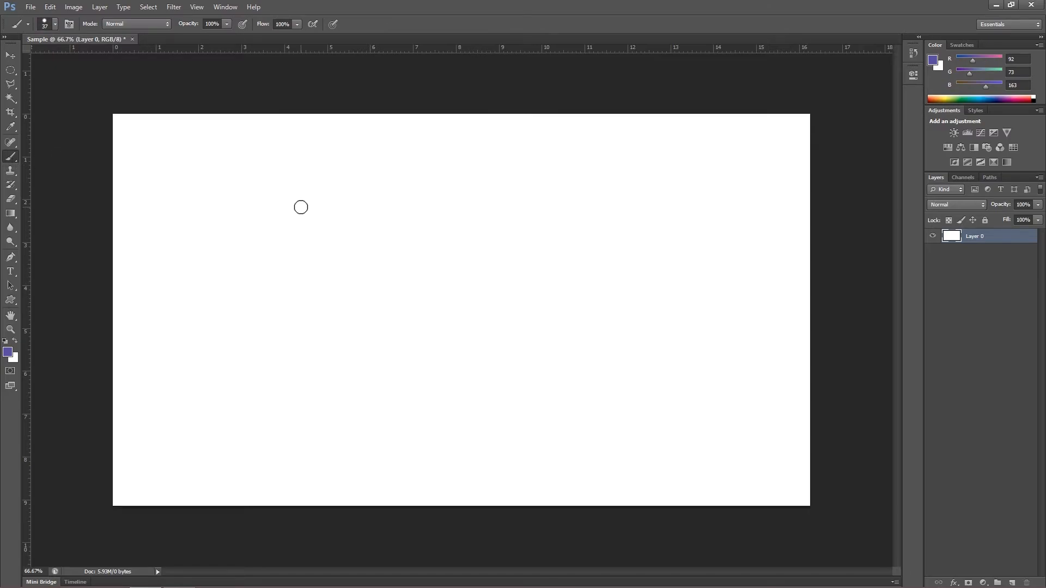
pyautogui.click(55, 24)
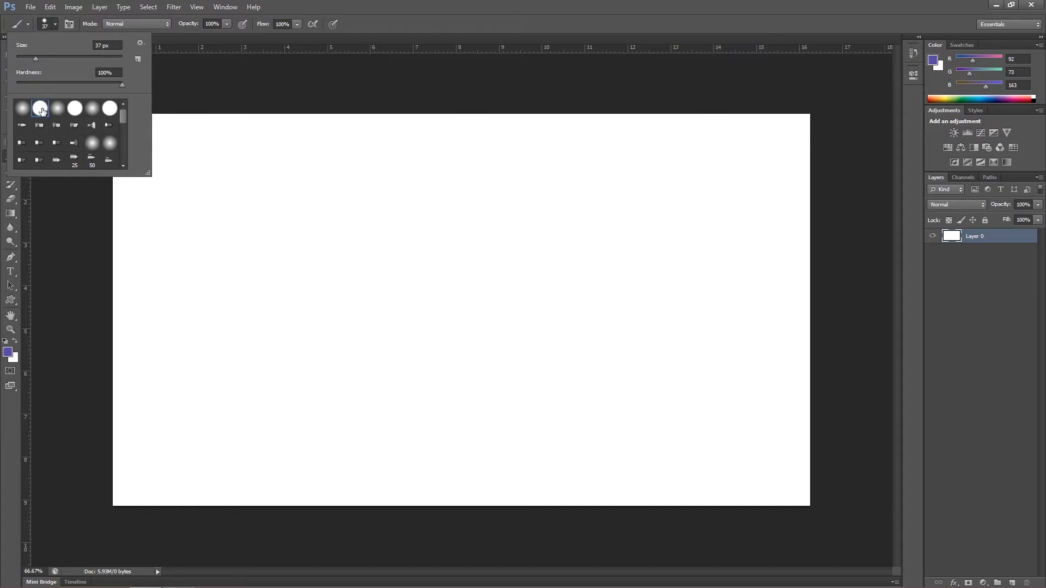
pyautogui.moveTo(38, 58); pyautogui.dragTo(44, 58)
pyautogui.click(46, 25)
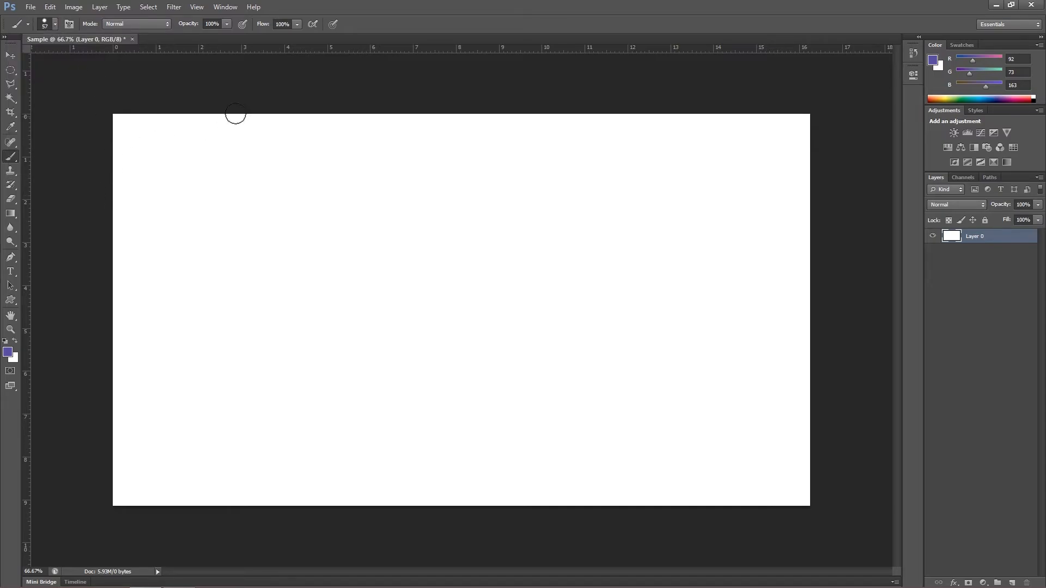
# - Set the foreground color to a vivid blue-violet with RGB values 63, 26, 200
pyautogui.click(8, 353)
pyautogui.click(674, 189)
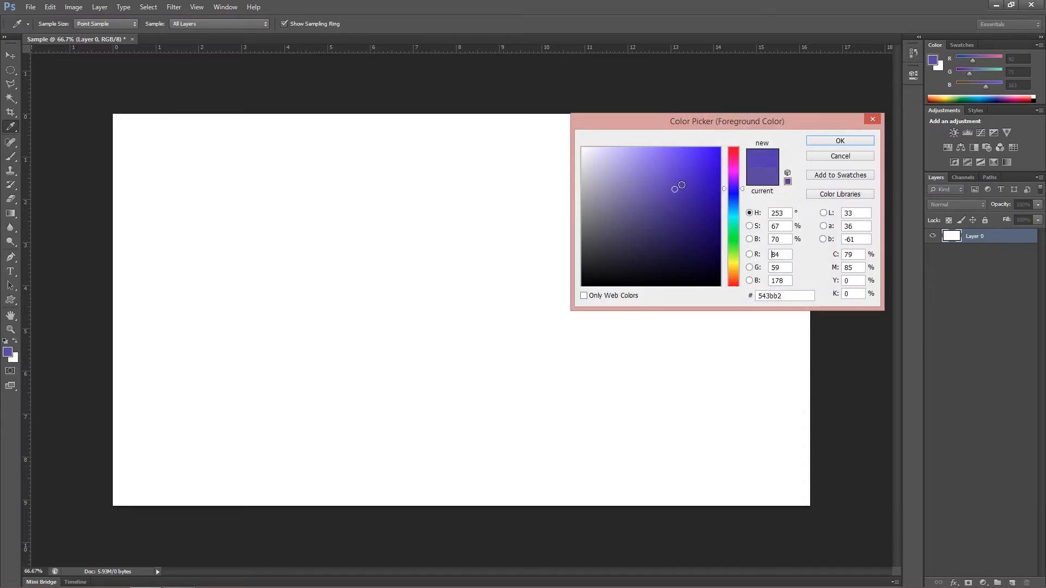
pyautogui.click(702, 177)
pyautogui.click(863, 143)
# - Paint a series of curved and slanted freehand strokes across the white canvas with the Brush tool
pyautogui.press('b')
pyautogui.moveTo(458, 285)
pyautogui.mouseDown()
pyautogui.moveTo(457, 362)
pyautogui.moveTo(566, 218)
pyautogui.mouseUp()
pyautogui.moveTo(412, 176); pyautogui.dragTo(350, 289)
pyautogui.moveTo(270, 261); pyautogui.dragTo(314, 371)
pyautogui.moveTo(297, 308); pyautogui.dragTo(392, 409)
pyautogui.moveTo(512, 424); pyautogui.dragTo(632, 369)
pyautogui.moveTo(566, 326); pyautogui.dragTo(480, 394)
pyautogui.click(429, 396)
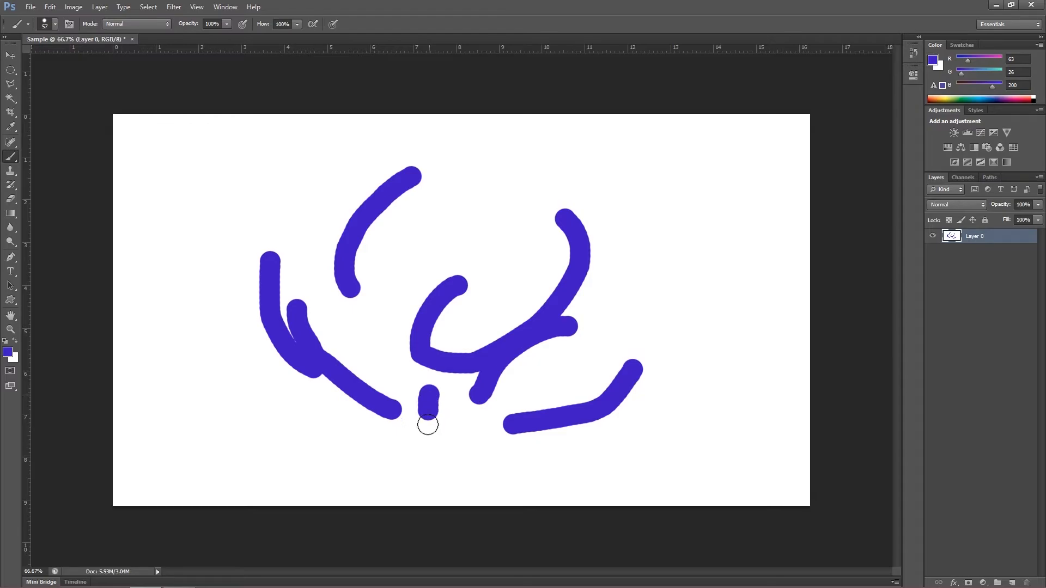
pyautogui.moveTo(428, 419); pyautogui.dragTo(251, 389)
pyautogui.moveTo(234, 277); pyautogui.dragTo(338, 226)
pyautogui.moveTo(440, 246); pyautogui.dragTo(550, 344)
pyautogui.moveTo(635, 357); pyautogui.dragTo(564, 226)
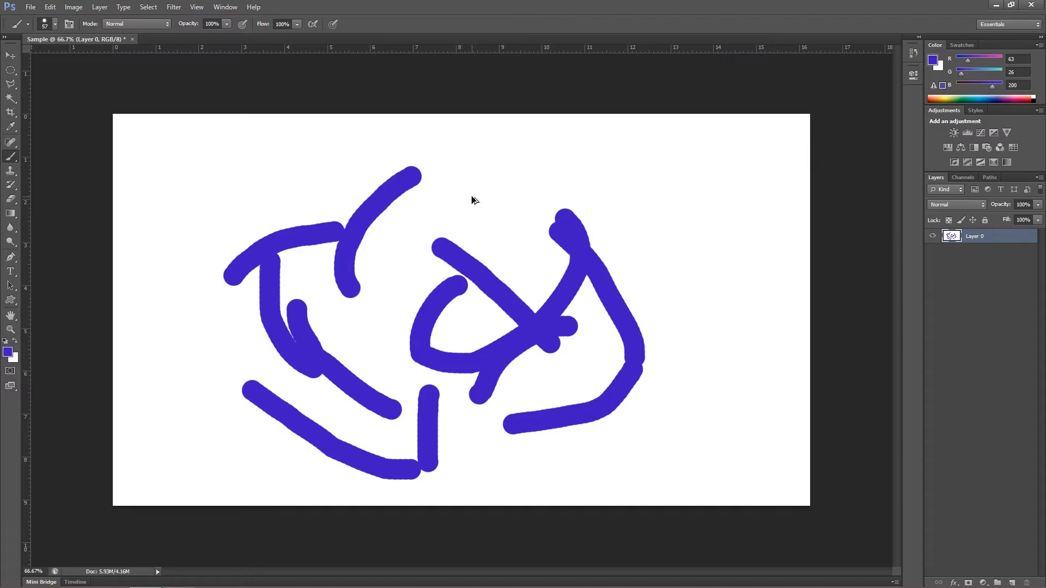
# - Undo the most recent brush strokes one by one until only the first three curves remain
pyautogui.hotkey('ctrl', 'alt', 'z')
pyautogui.hotkey('ctrl', 'alt', 'z')
pyautogui.hotkey('ctrl', 'alt', 'z')
pyautogui.hotkey('ctrl', 'alt', 'z')
pyautogui.hotkey('ctrl', 'alt', 'z')
pyautogui.hotkey('ctrl', 'alt', 'z')
pyautogui.hotkey('ctrl', 'alt', 'z')
pyautogui.hotkey('ctrl', 'alt', 'z')
pyautogui.hotkey('ctrl', 'alt', 'z')
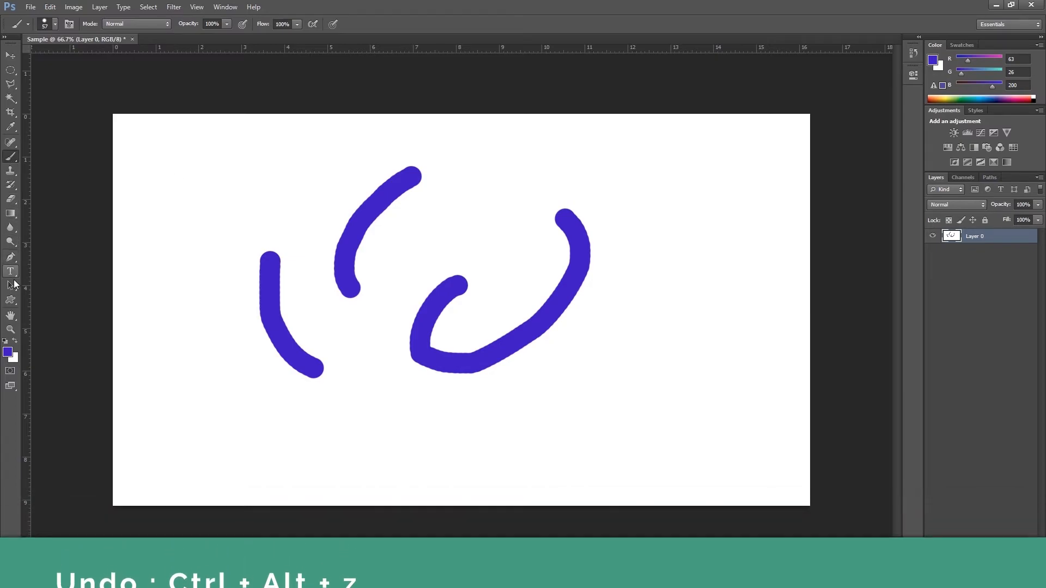
# - Magnify the painted strokes to 200% with the Zoom tool and return the view to 66.7%
pyautogui.click(11, 332)
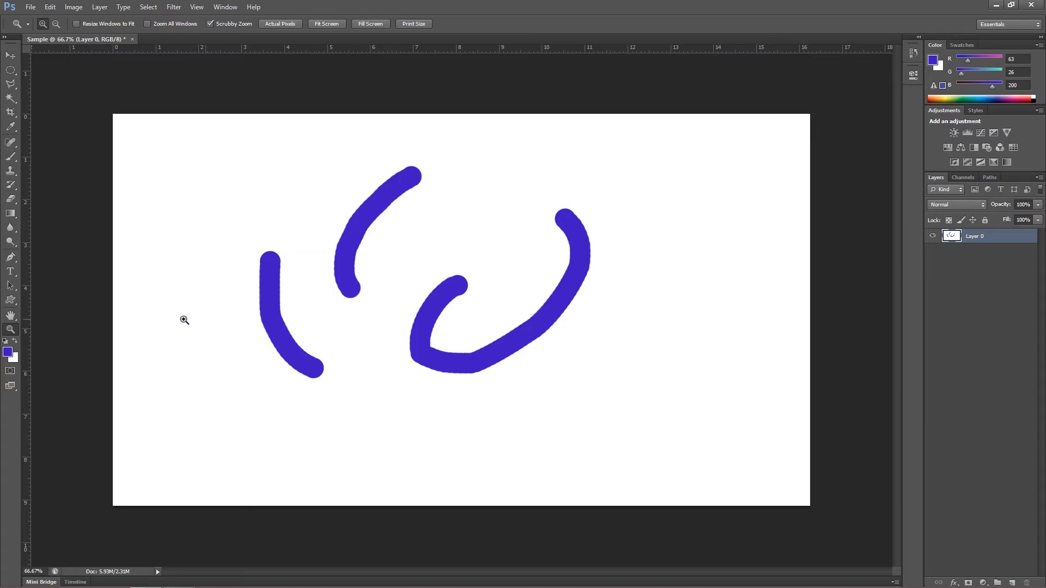
pyautogui.click(373, 330)
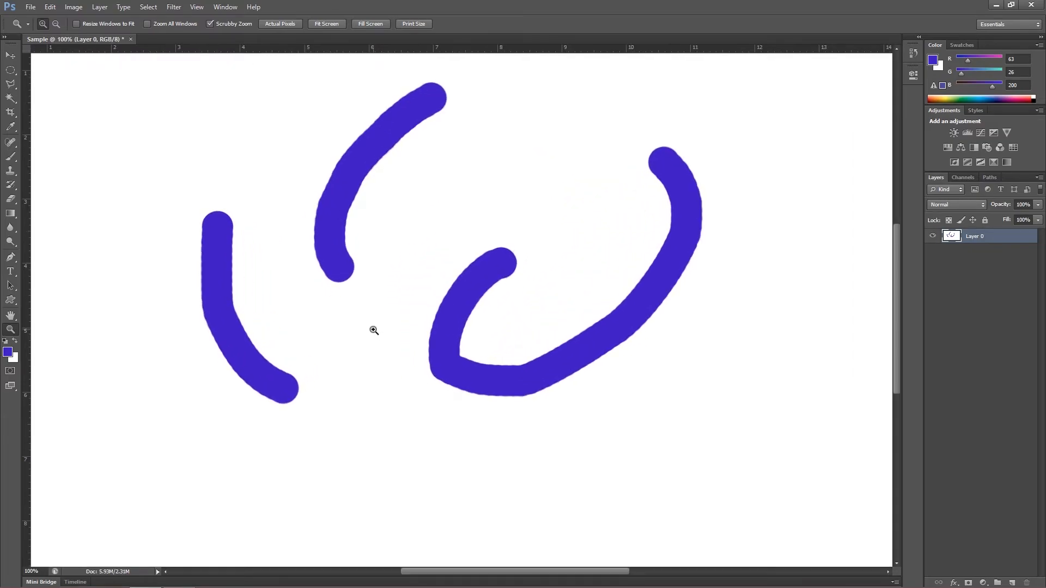
pyautogui.click(373, 330)
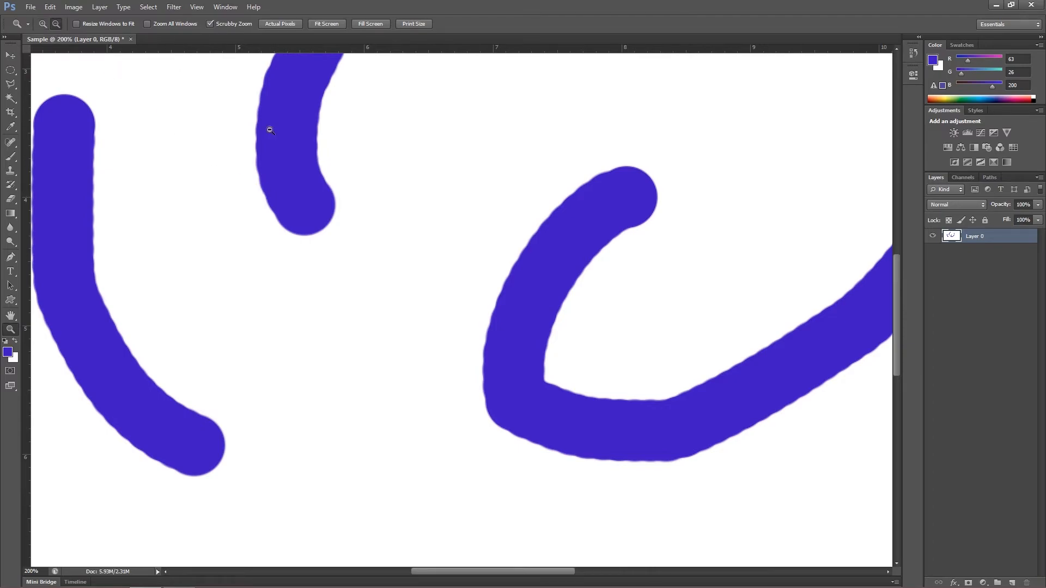
pyautogui.click(403, 238)
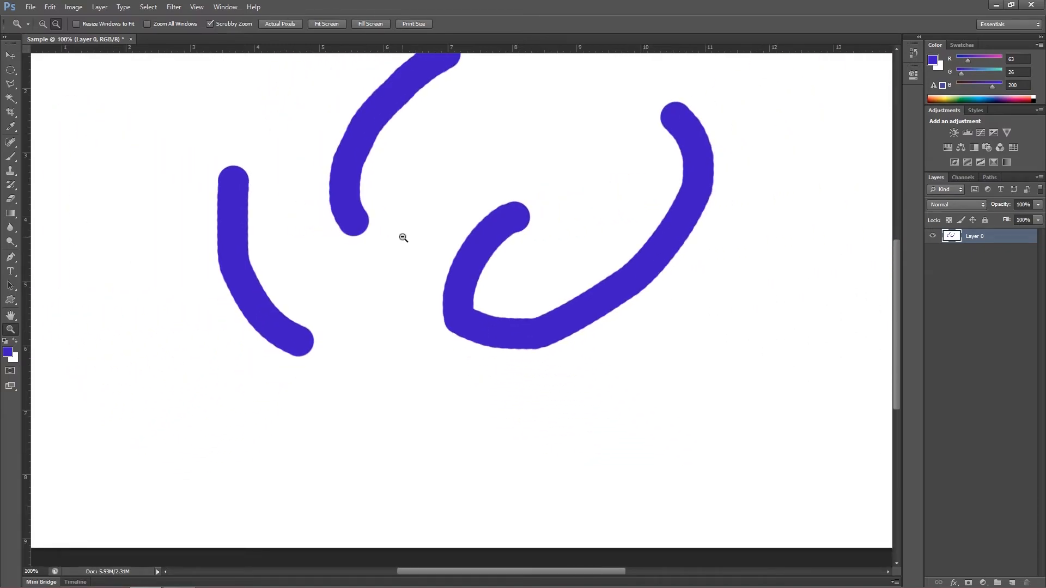
pyautogui.click(403, 238)
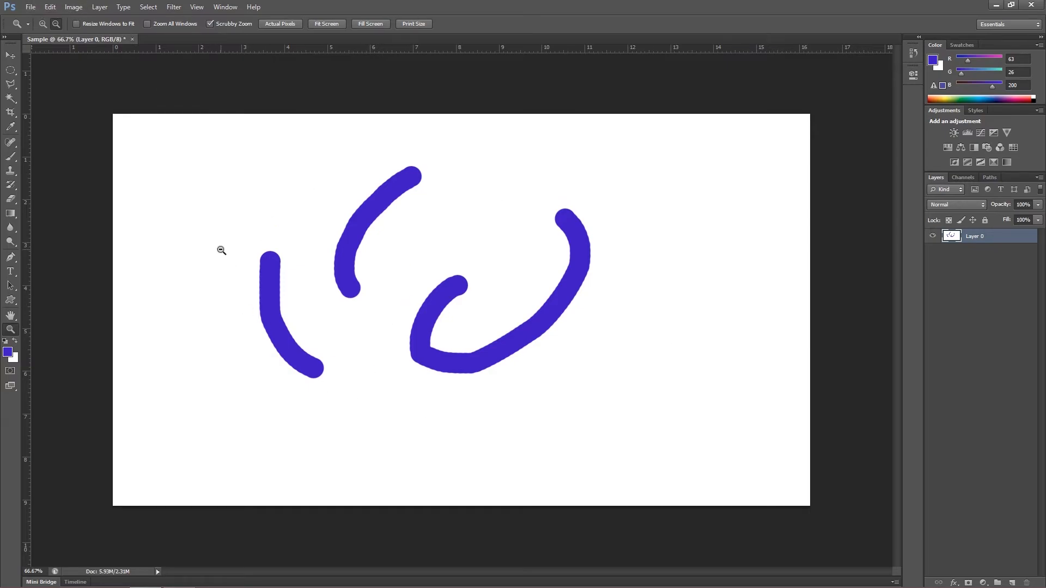
# - Examine the file formats offered for saving the RGB document to the Desktop, and cancel without saving
pyautogui.click(29, 8)
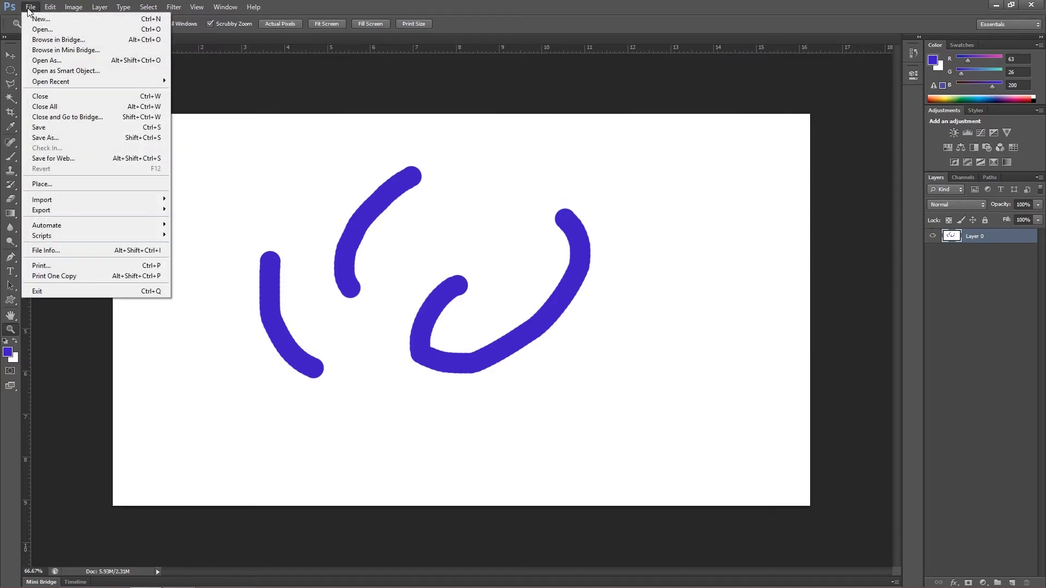
pyautogui.click(53, 129)
pyautogui.moveTo(540, 78); pyautogui.dragTo(514, 101)
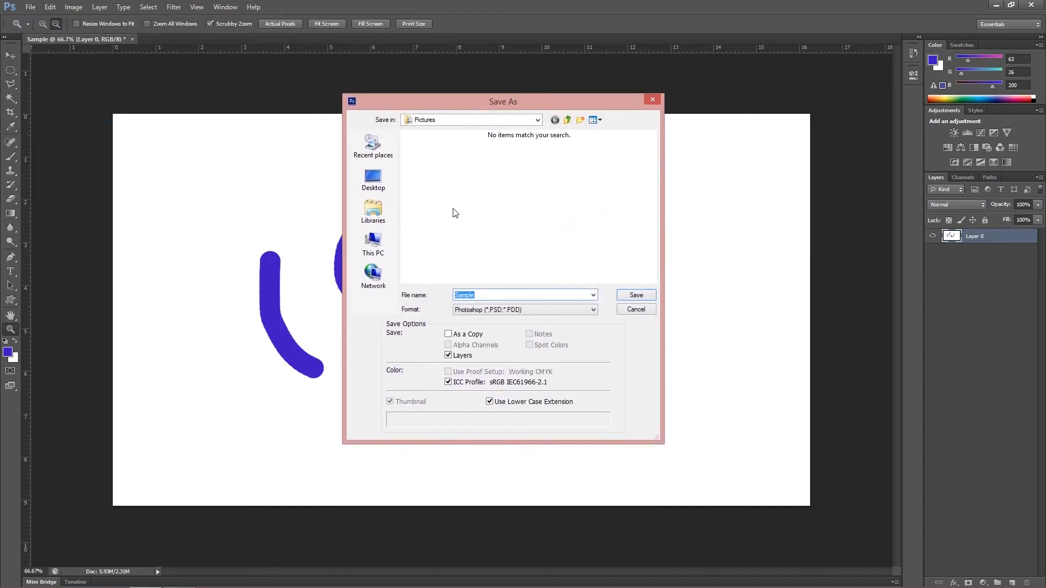
pyautogui.click(384, 185)
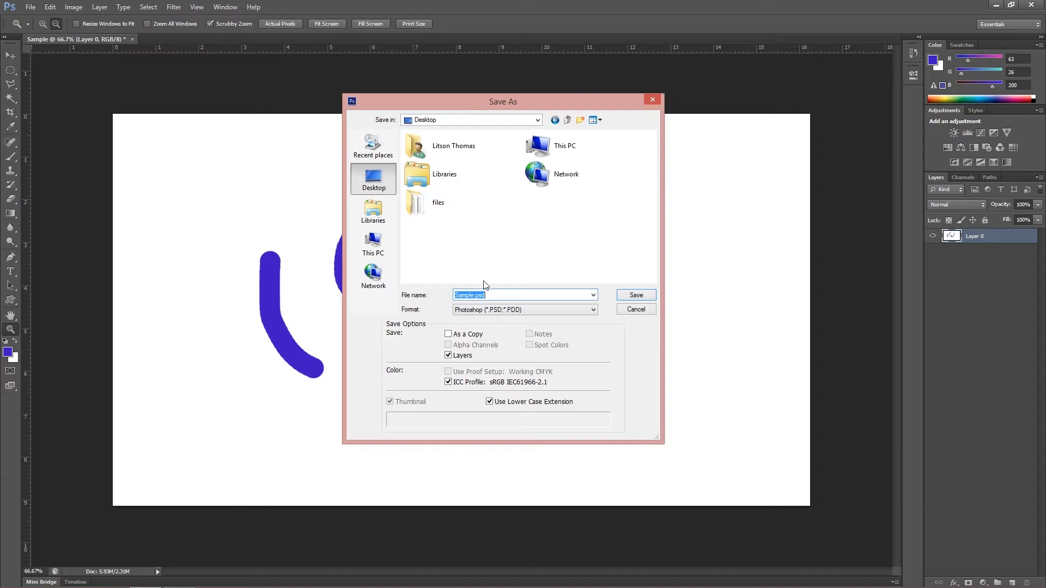
pyautogui.click(498, 311)
pyautogui.click(409, 311)
pyautogui.click(482, 312)
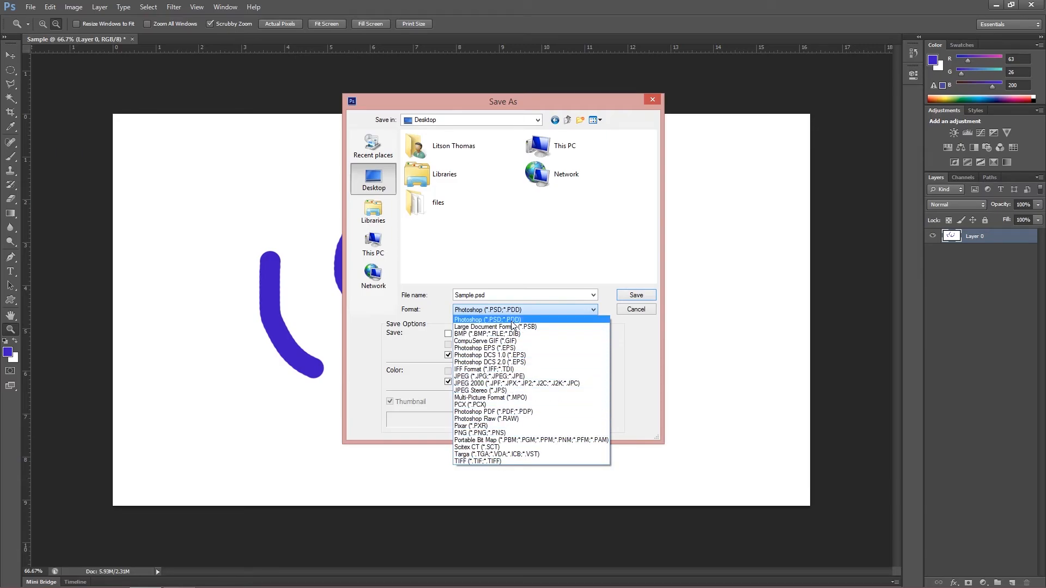
pyautogui.click(631, 315)
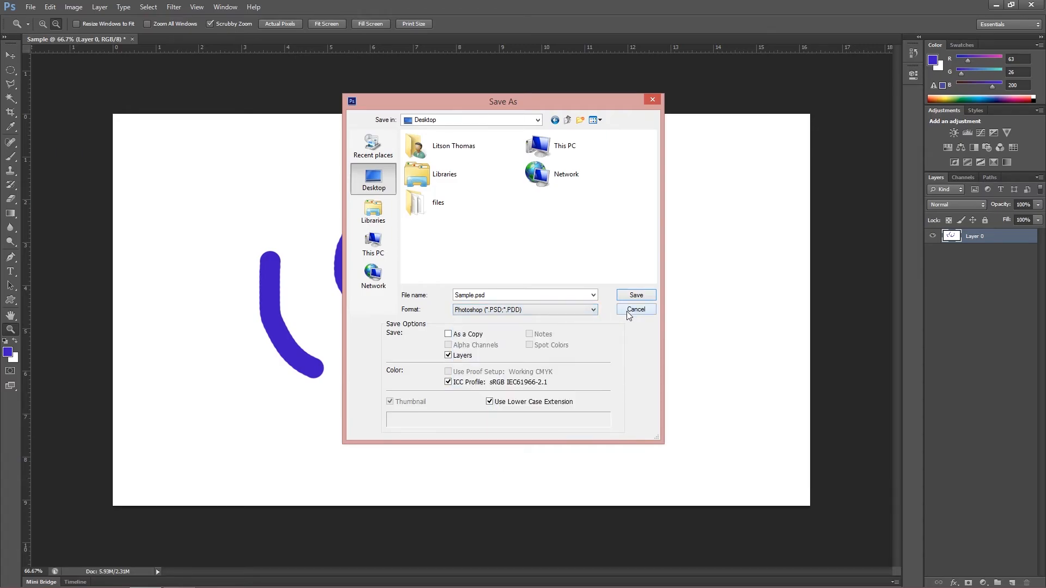
pyautogui.click(629, 315)
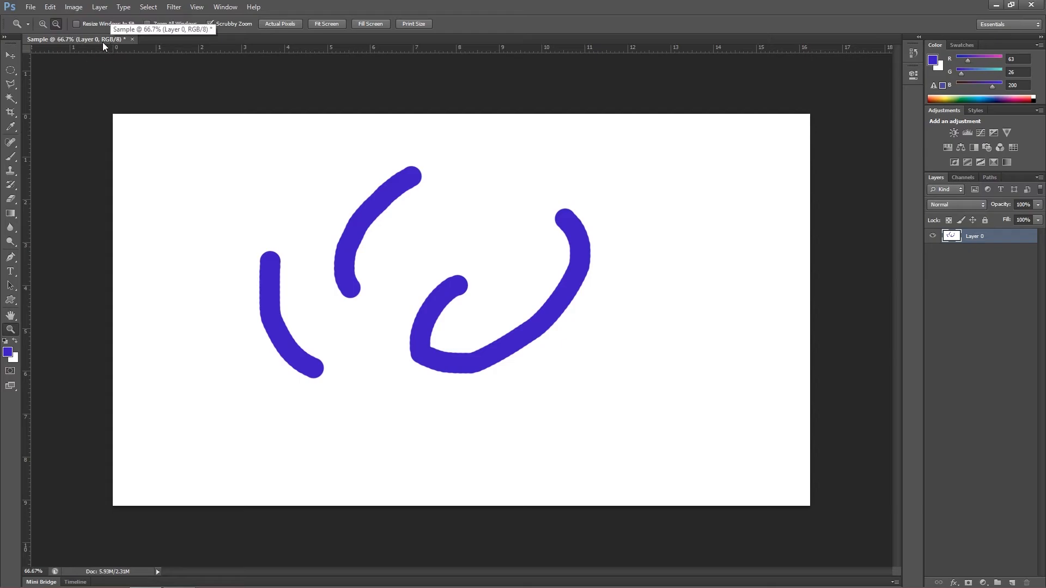
# - Convert the document's color mode to CMYK Color, accepting the U.S. Web Coated (SWOP) v2 profile
pyautogui.click(83, 9)
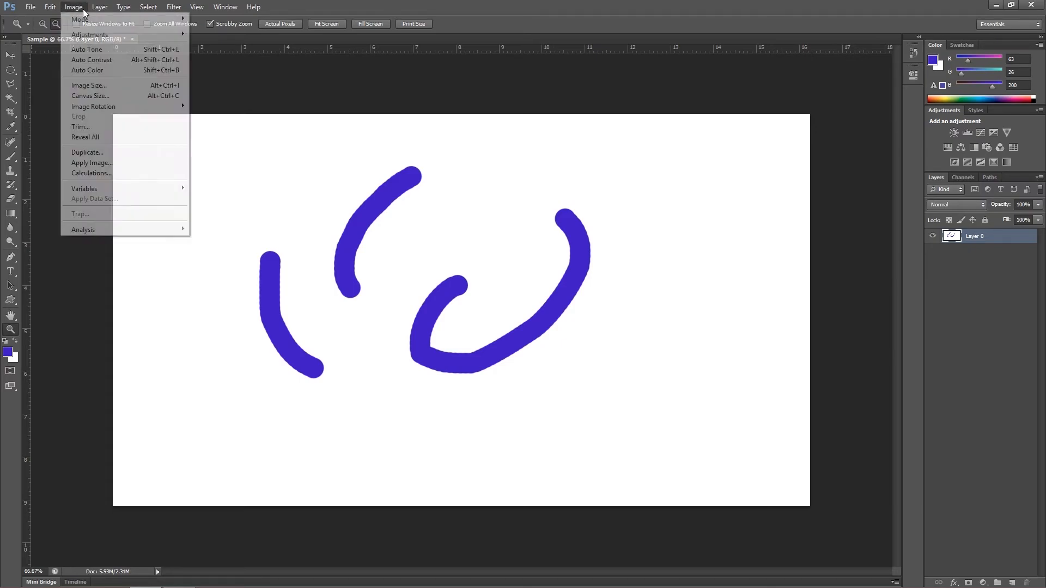
pyautogui.moveTo(84, 21)
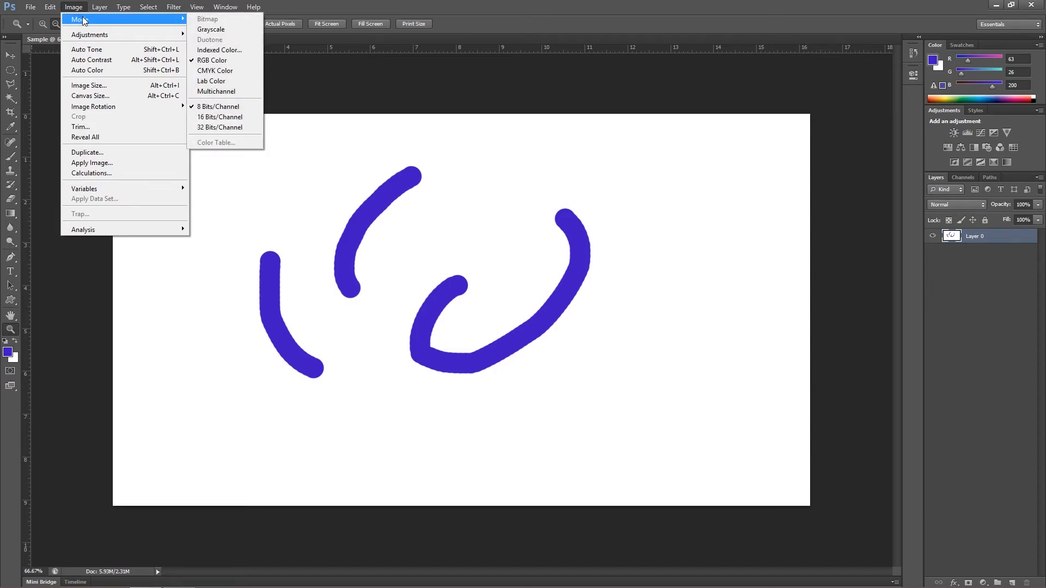
pyautogui.click(238, 70)
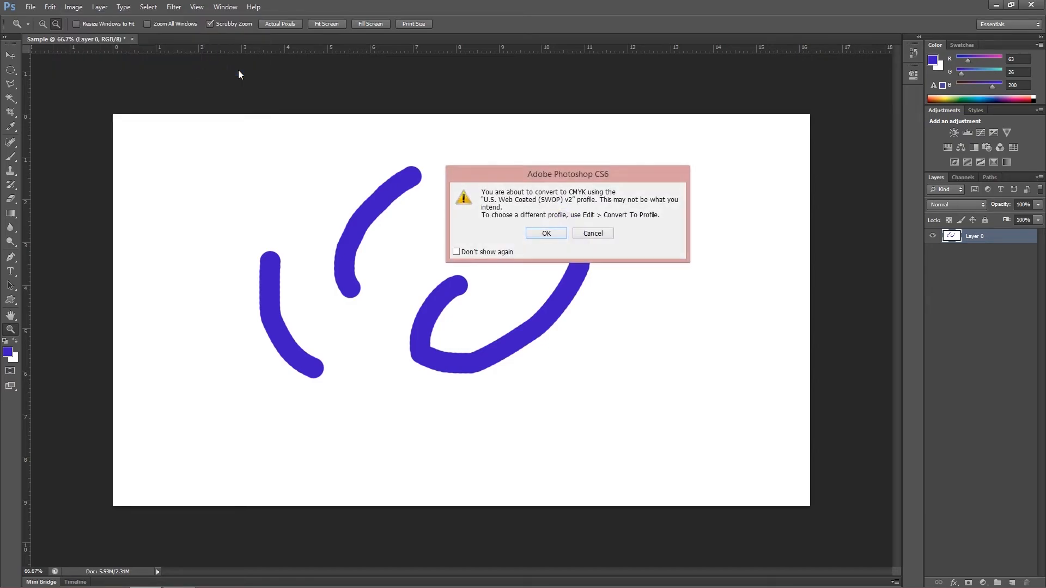
pyautogui.click(544, 233)
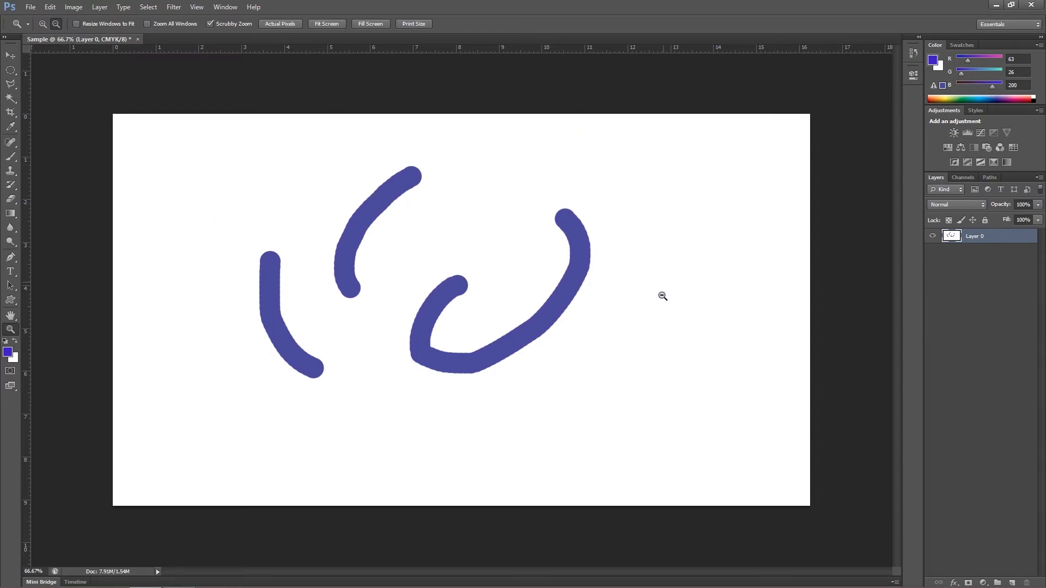
# - Examine the file formats offered for saving the CMYK document, and cancel without saving
pyautogui.click(31, 7)
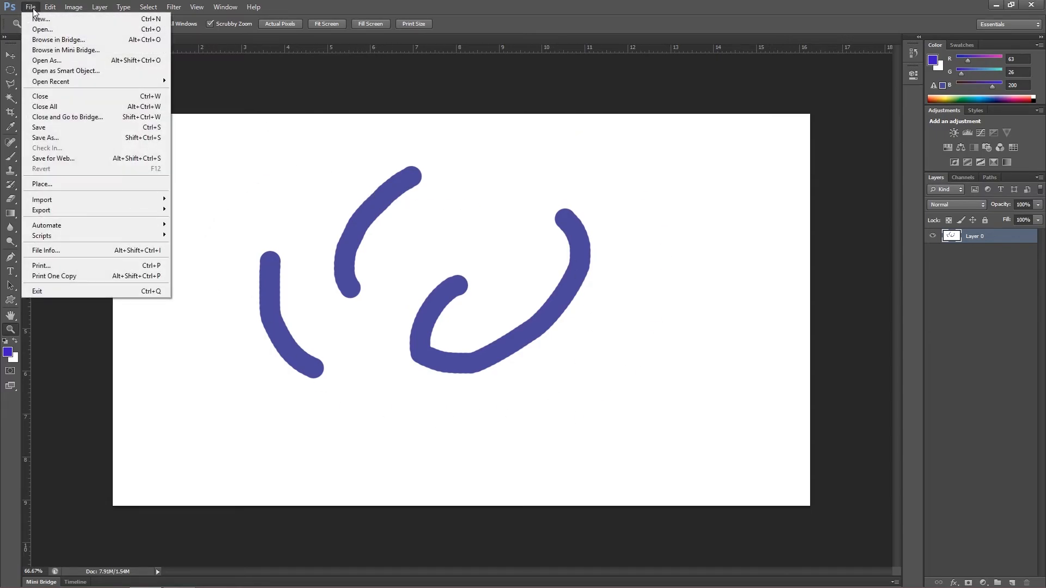
pyautogui.click(54, 129)
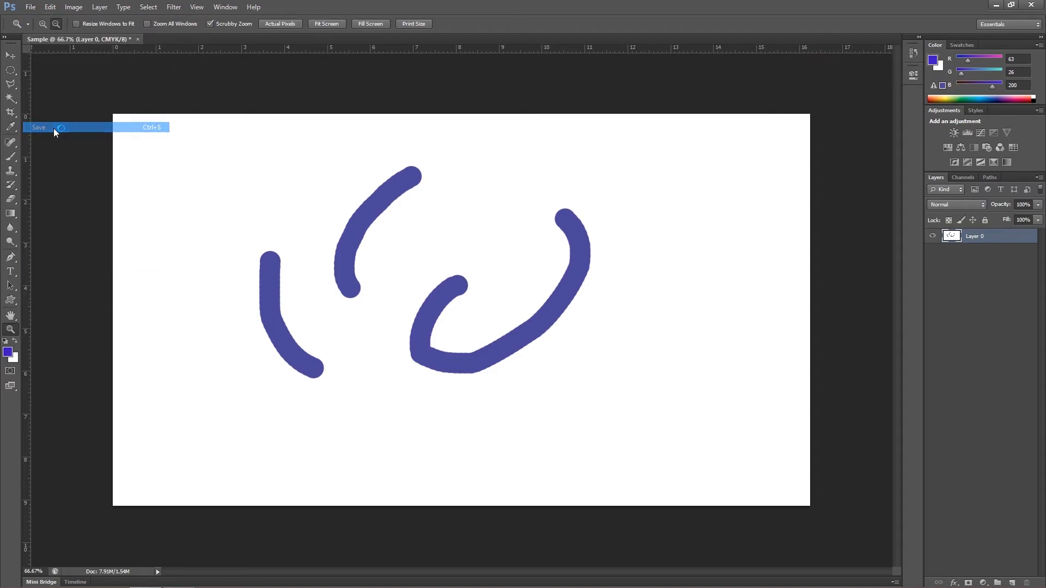
pyautogui.click(514, 310)
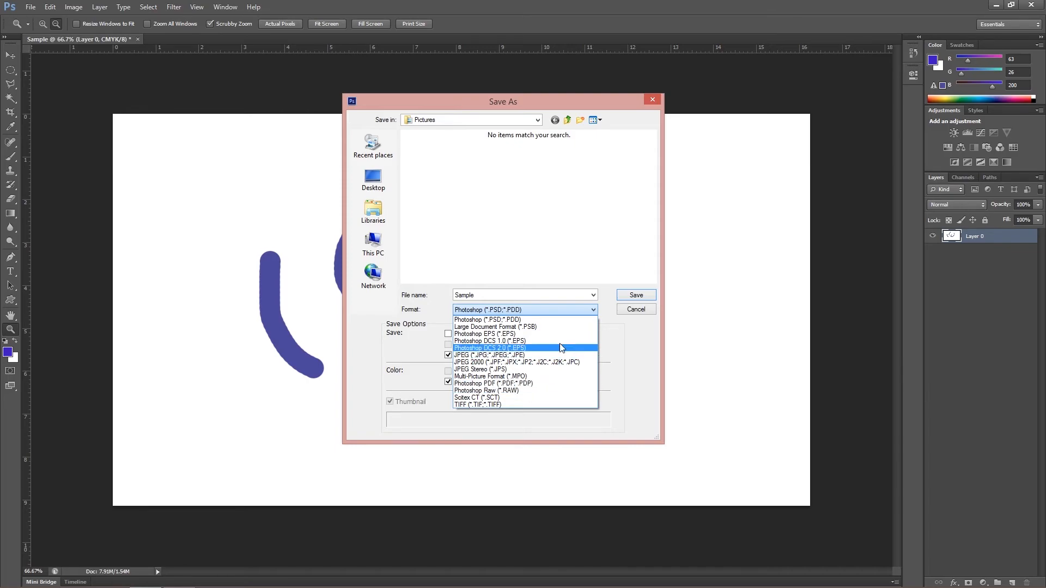
pyautogui.click(632, 312)
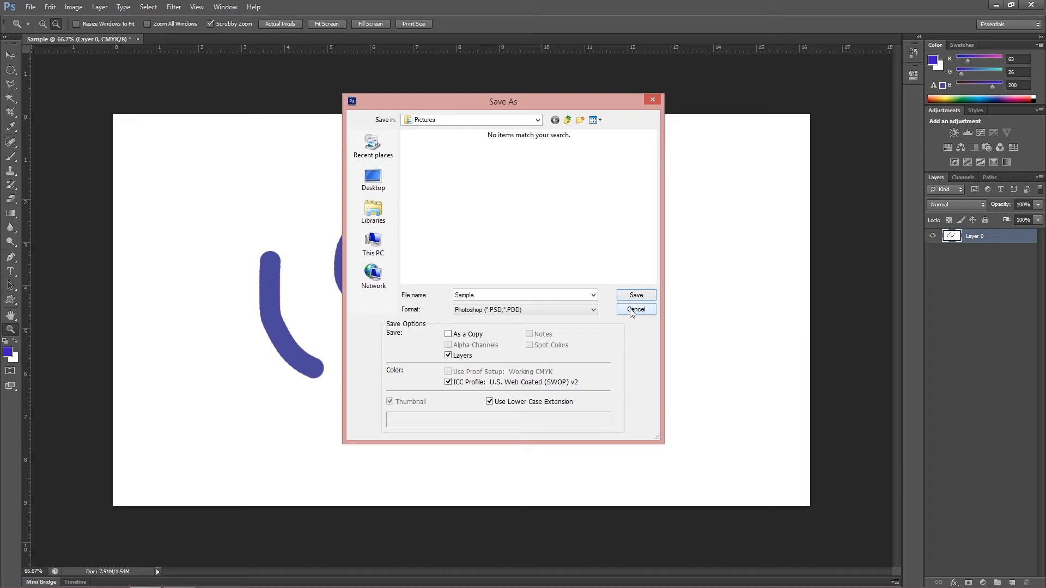
pyautogui.click(632, 311)
# - Convert the document's color mode back to RGB Color
pyautogui.click(86, 7)
pyautogui.moveTo(90, 21)
pyautogui.click(211, 61)
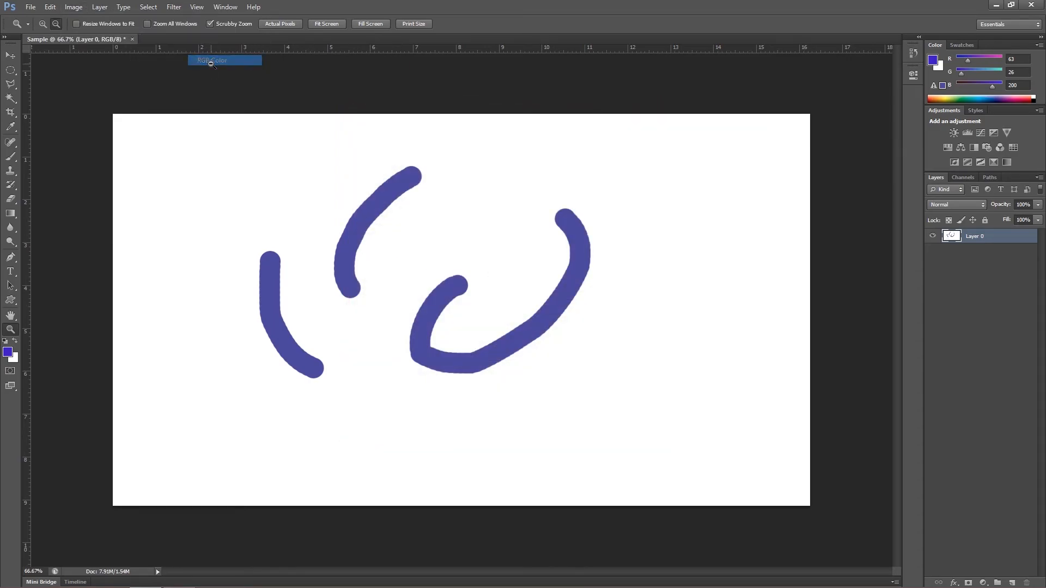
# - Save a PNG copy to the Desktop as Sample.png, with Smallest / Slow compression and no interlacing
pyautogui.click(30, 7)
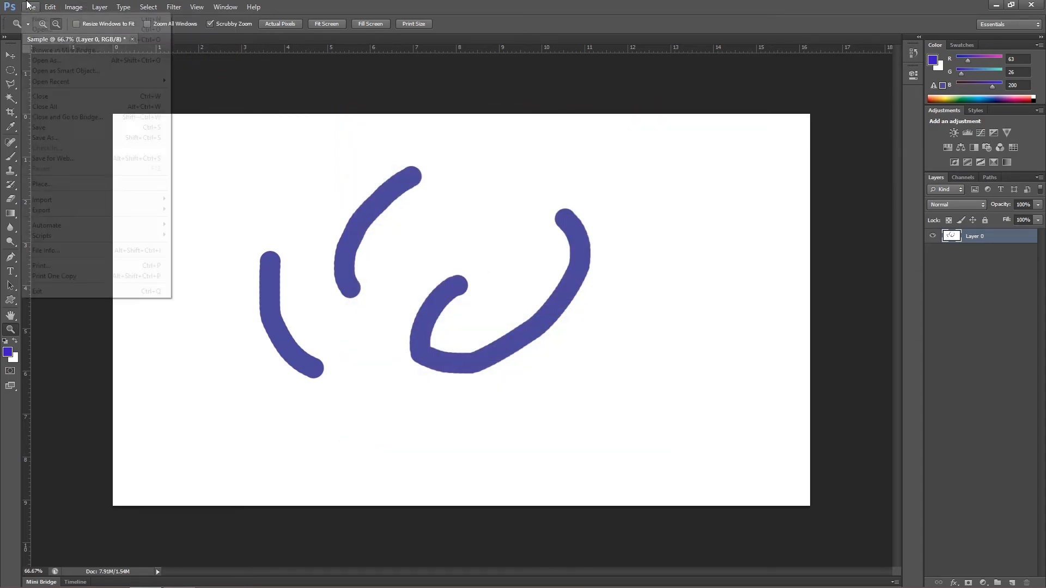
pyautogui.click(58, 127)
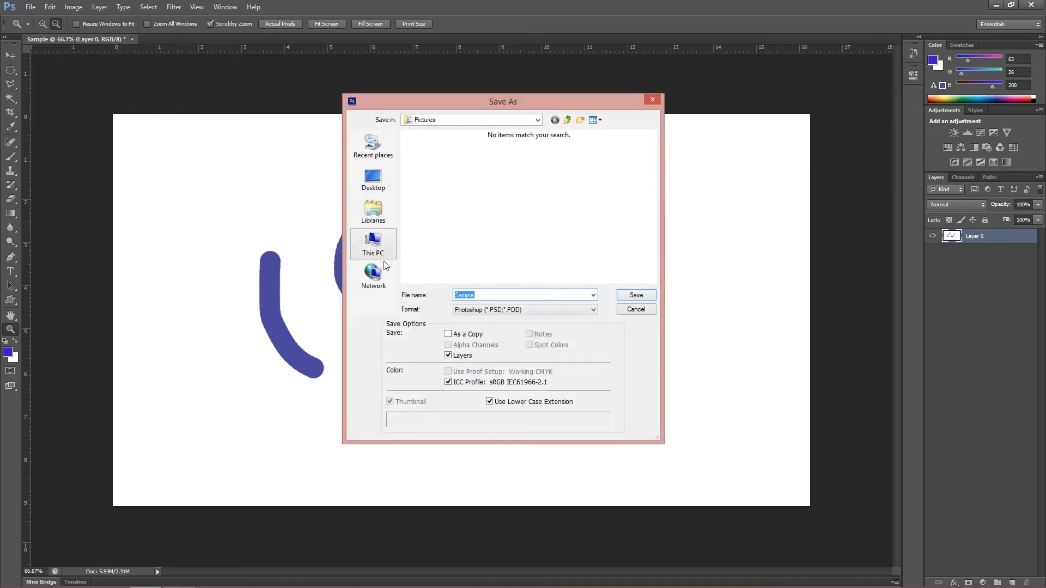
pyautogui.click(472, 314)
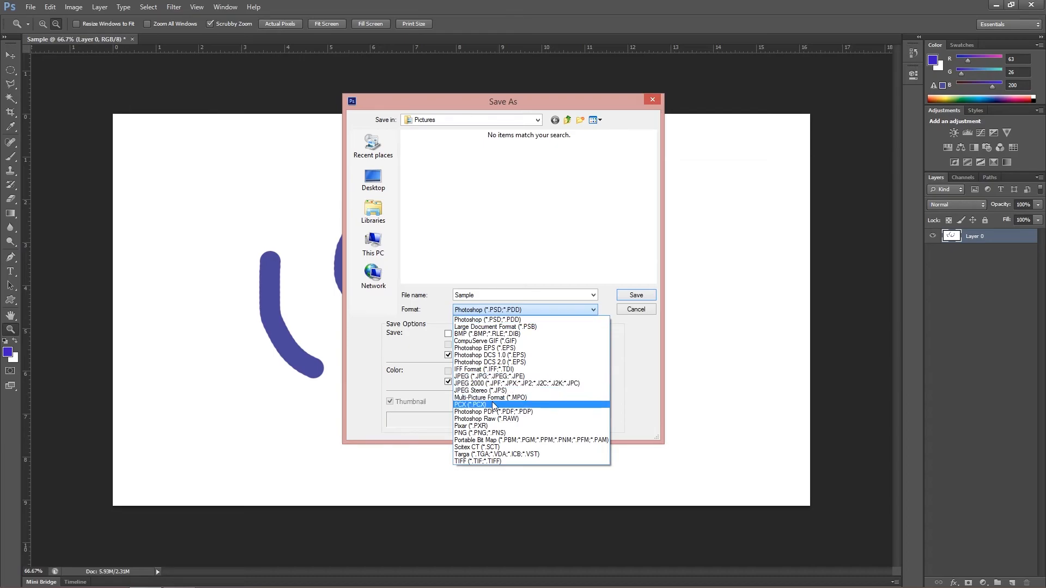
pyautogui.click(480, 434)
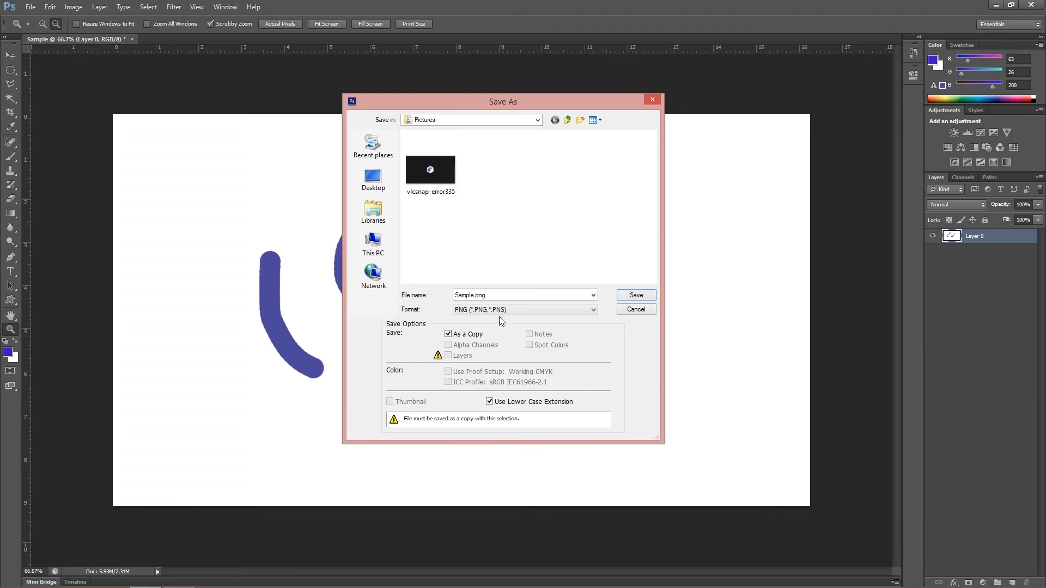
pyautogui.click(354, 183)
pyautogui.doubleClick(497, 295)
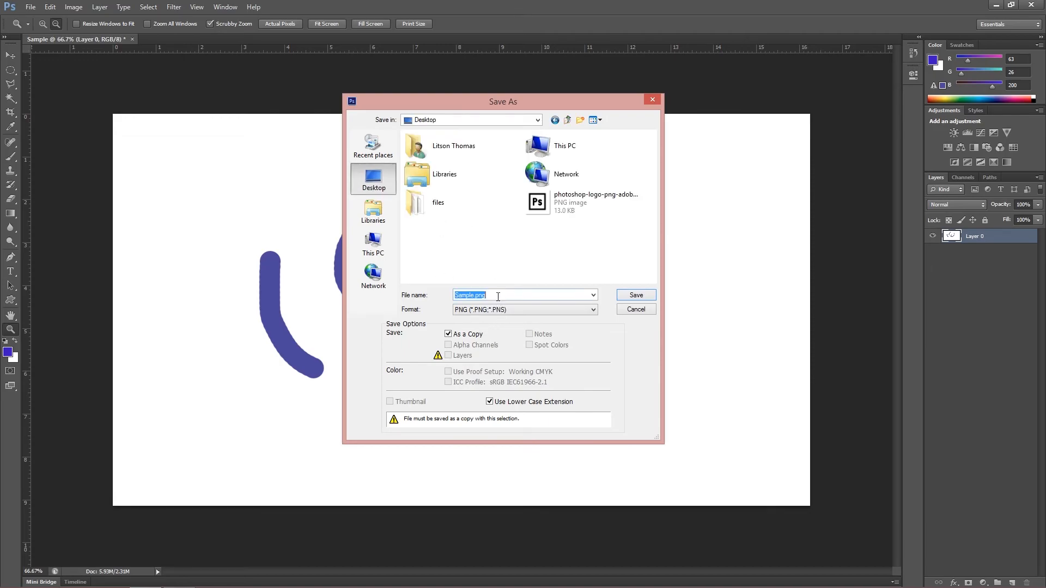
pyautogui.click(637, 295)
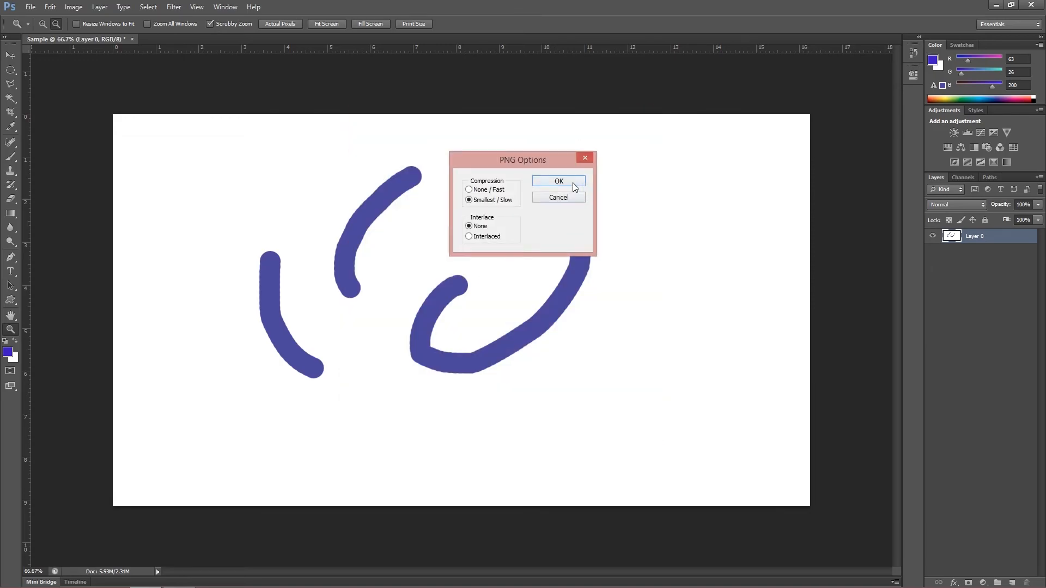
pyautogui.click(559, 182)
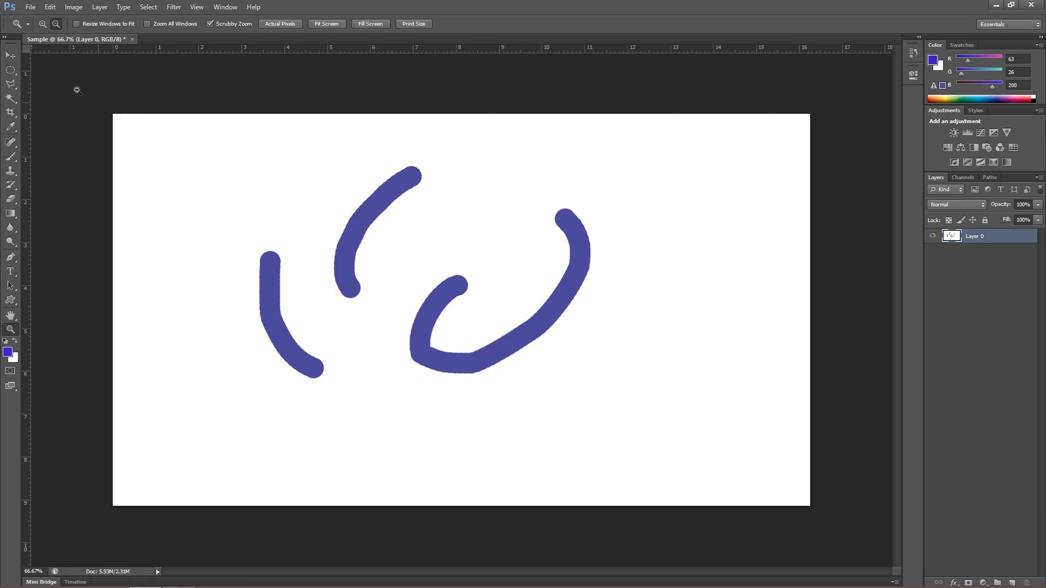
pyautogui.click(26, 8)
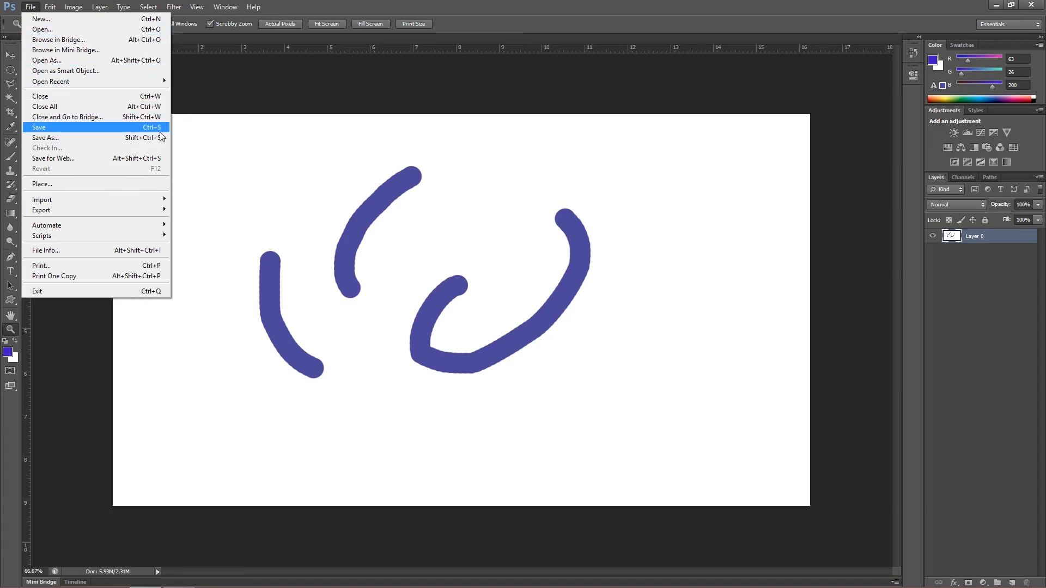
pyautogui.click(239, 144)
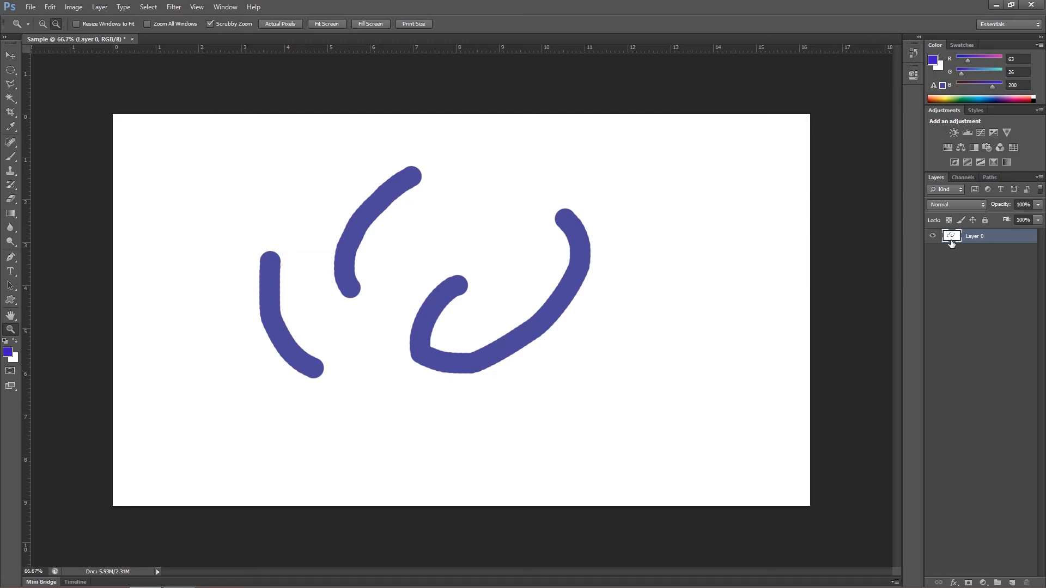
# - Add a new empty layer above Layer 0 with Normal mode and 100% opacity
pyautogui.click(103, 8)
pyautogui.moveTo(106, 19)
pyautogui.click(234, 21)
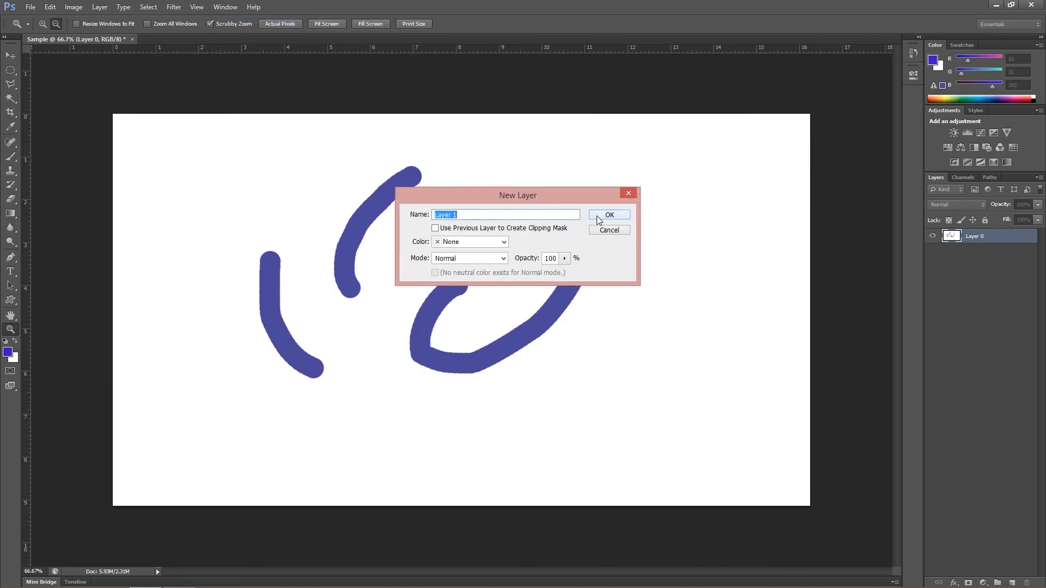
pyautogui.click(597, 216)
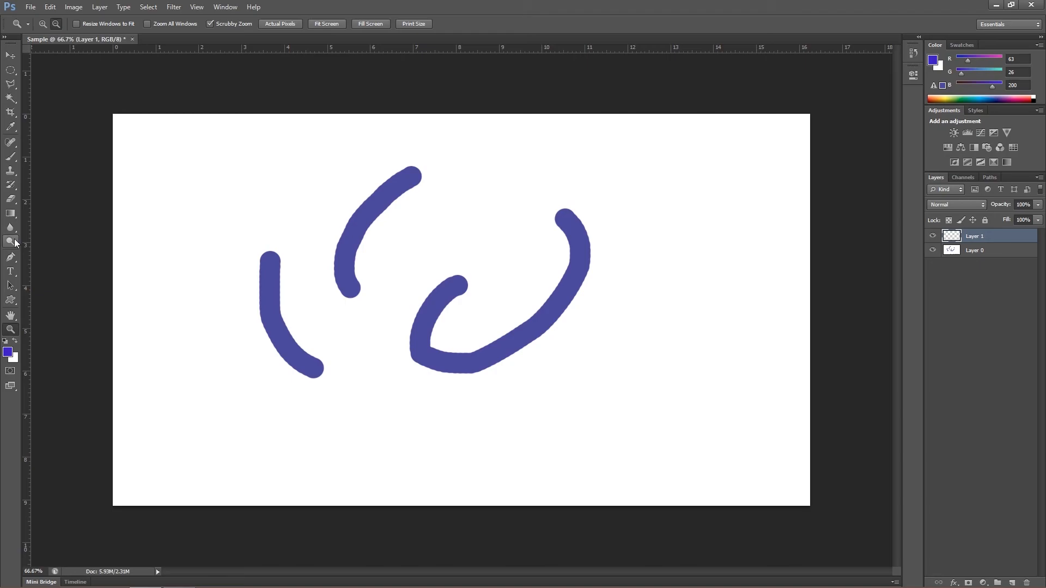
# - Paint three separate curved blue strokes across the upper half of the canvas on Layer 1 with the Brush tool
pyautogui.click(10, 156)
pyautogui.moveTo(249, 195); pyautogui.dragTo(362, 343)
pyautogui.moveTo(427, 216)
pyautogui.mouseDown()
pyautogui.moveTo(525, 257)
pyautogui.moveTo(534, 330)
pyautogui.mouseUp()
pyautogui.moveTo(546, 164)
pyautogui.mouseDown()
pyautogui.moveTo(632, 283)
pyautogui.moveTo(636, 321)
pyautogui.mouseUp()
# - Handwrite the word "Pixel" in blue brush strokes in the lower right part of the canvas on Layer 1
pyautogui.moveTo(486, 395); pyautogui.dragTo(497, 462)
pyautogui.moveTo(455, 376)
pyautogui.mouseDown()
pyautogui.moveTo(518, 378)
pyautogui.moveTo(447, 428)
pyautogui.mouseUp()
pyautogui.moveTo(561, 410); pyautogui.dragTo(566, 446)
pyautogui.click(538, 376)
pyautogui.moveTo(589, 399)
pyautogui.mouseDown()
pyautogui.moveTo(636, 438)
pyautogui.moveTo(600, 436)
pyautogui.mouseUp()
pyautogui.moveTo(635, 433)
pyautogui.mouseDown()
pyautogui.moveTo(661, 367)
pyautogui.moveTo(724, 439)
pyautogui.mouseUp()
pyautogui.moveTo(677, 334); pyautogui.dragTo(725, 439)
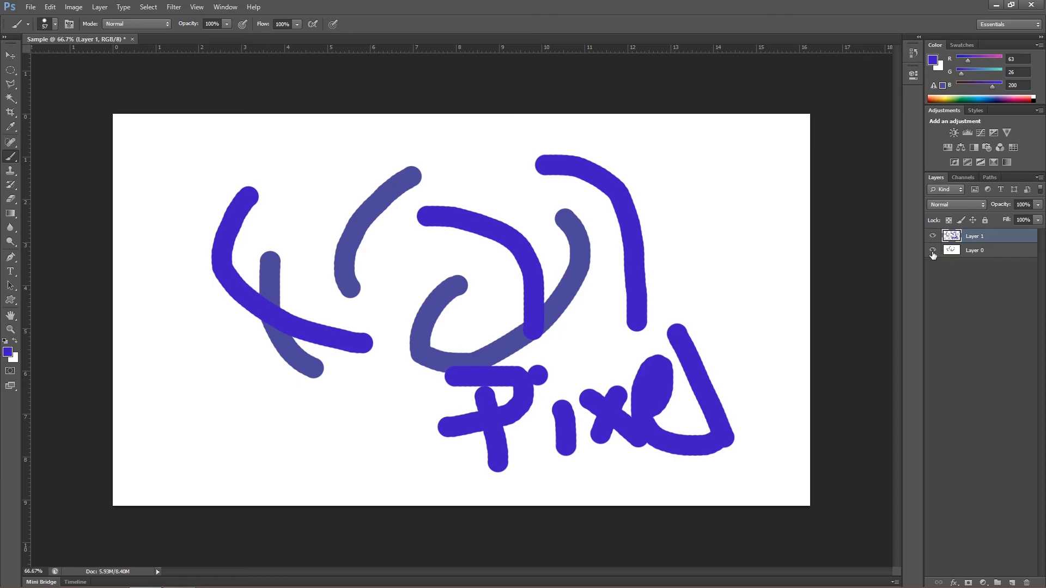
# - Compare what each layer contains by hiding Layer 0 and Layer 1 in turn, and show both layers again
pyautogui.click(968, 252)
pyautogui.click(933, 252)
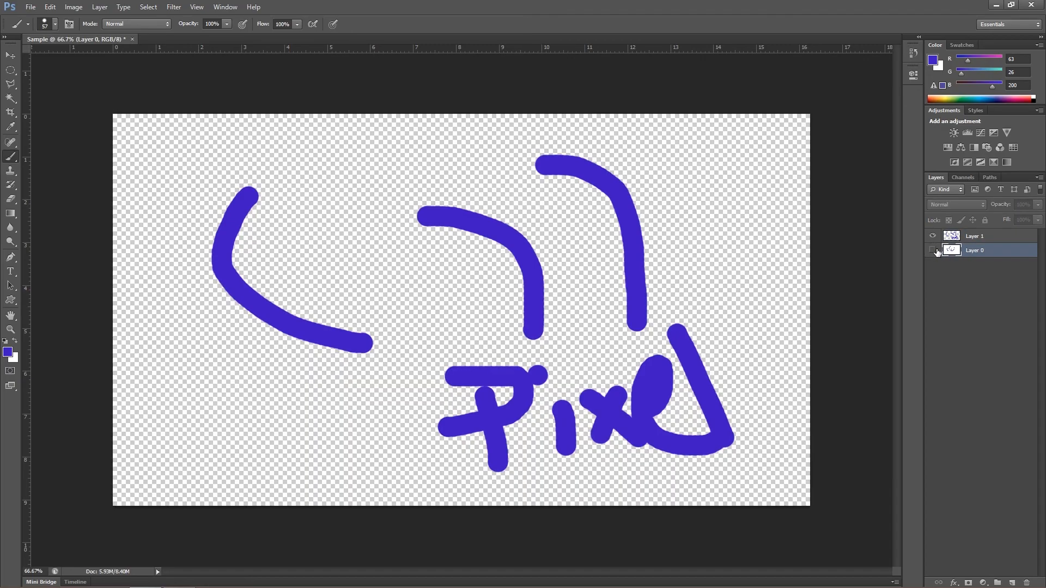
pyautogui.click(974, 238)
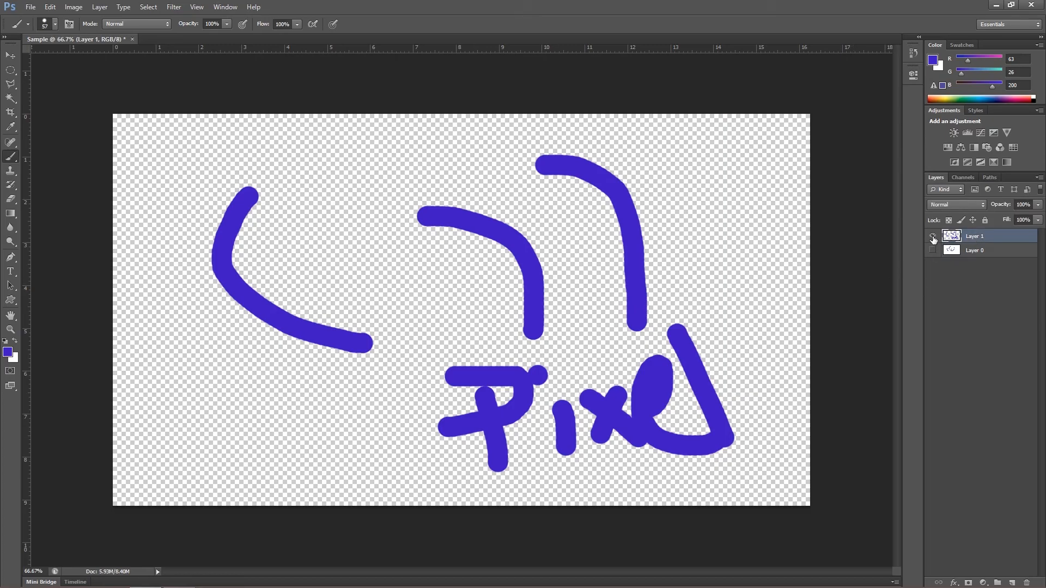
pyautogui.click(933, 238)
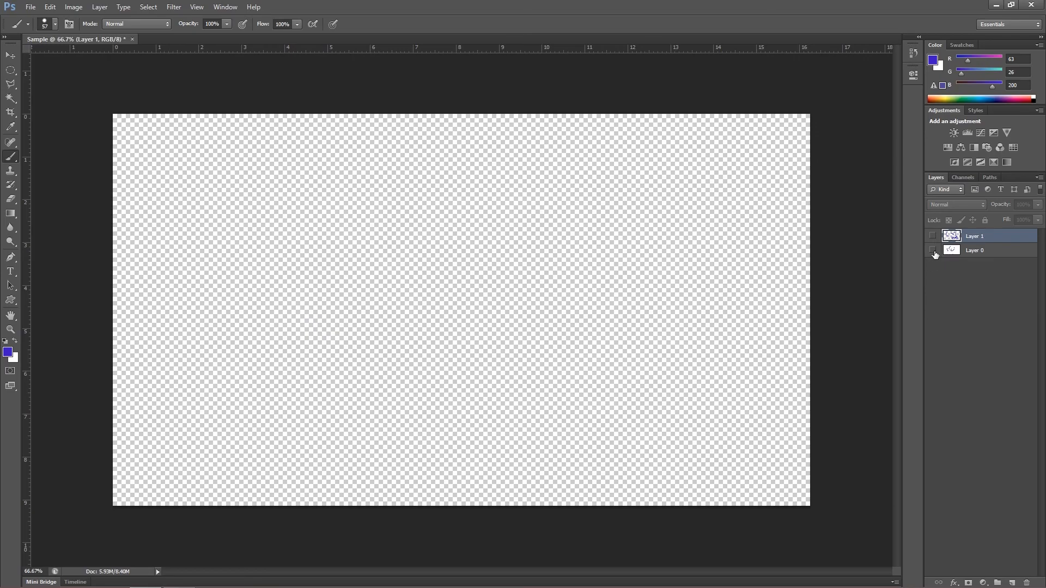
pyautogui.click(932, 251)
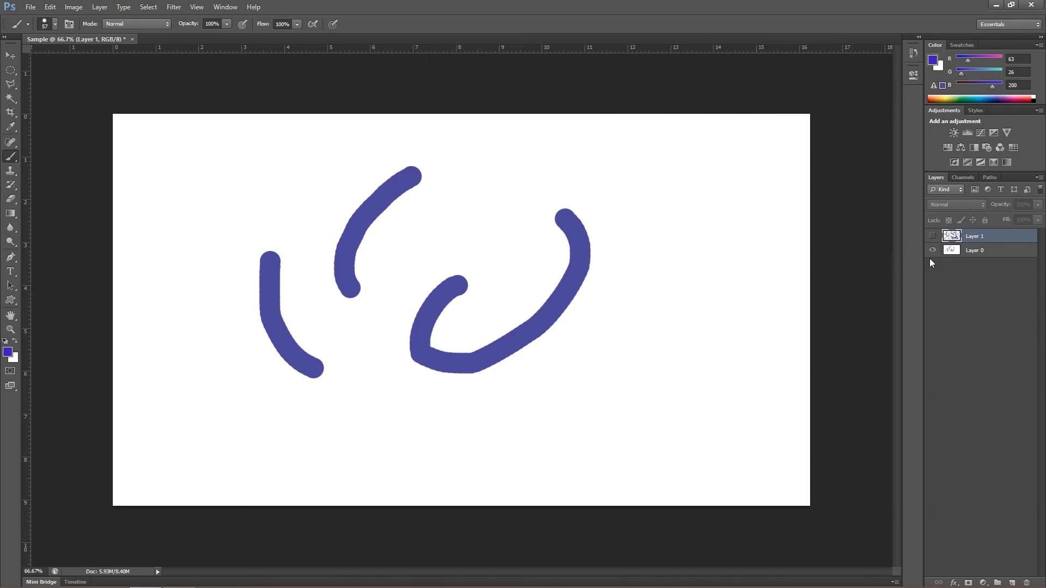
pyautogui.click(933, 236)
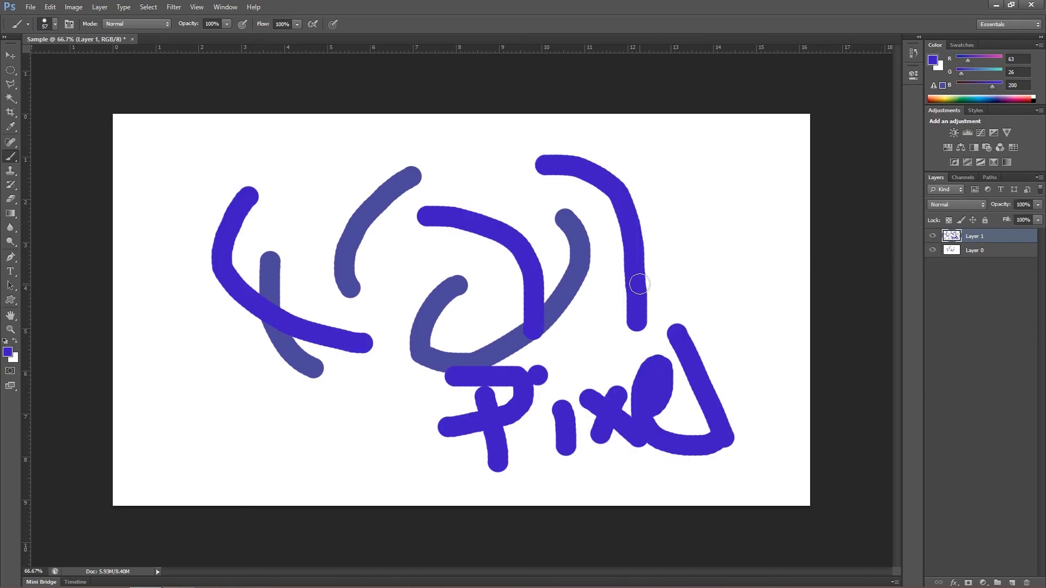
# - Switch the active layer between Layer 1 and Layer 0, leaving Layer 0 selected
pyautogui.moveTo(977, 237); pyautogui.dragTo(979, 256)
pyautogui.click(976, 240)
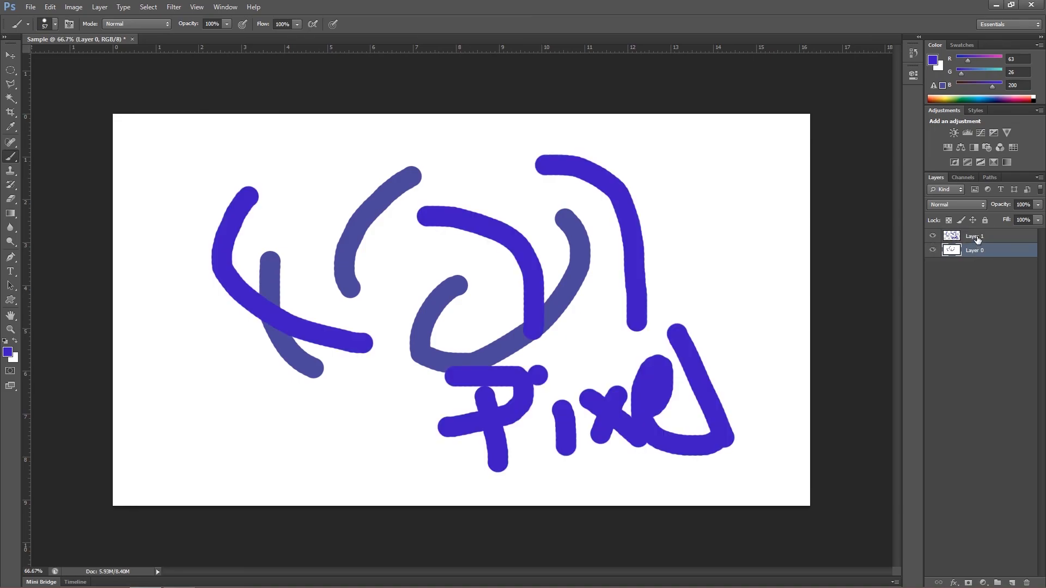
pyautogui.moveTo(978, 239); pyautogui.dragTo(979, 259)
pyautogui.moveTo(1037, 241)
pyautogui.mouseDown()
pyautogui.moveTo(975, 245)
pyautogui.moveTo(975, 259)
pyautogui.mouseUp()
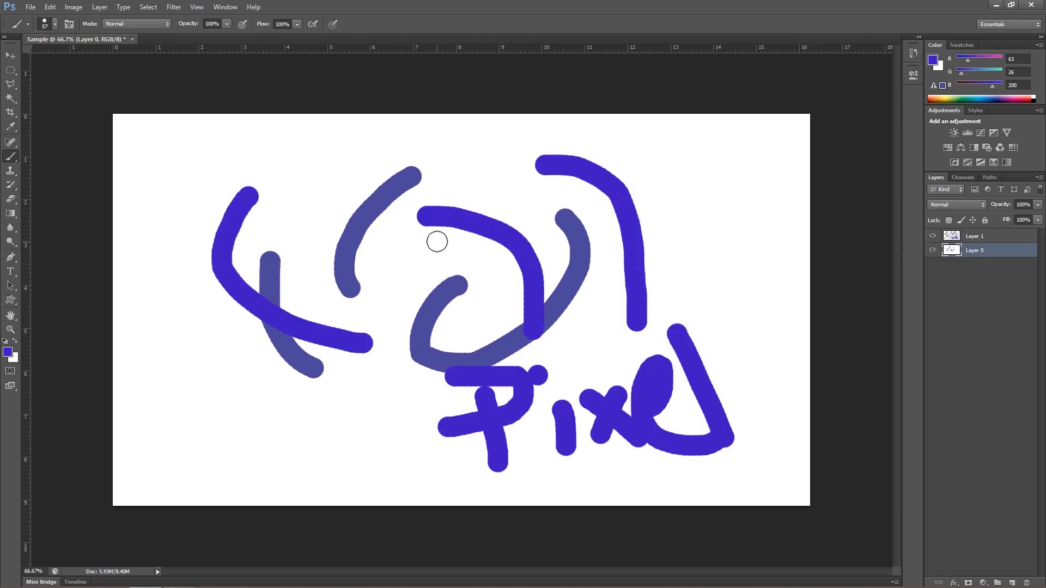